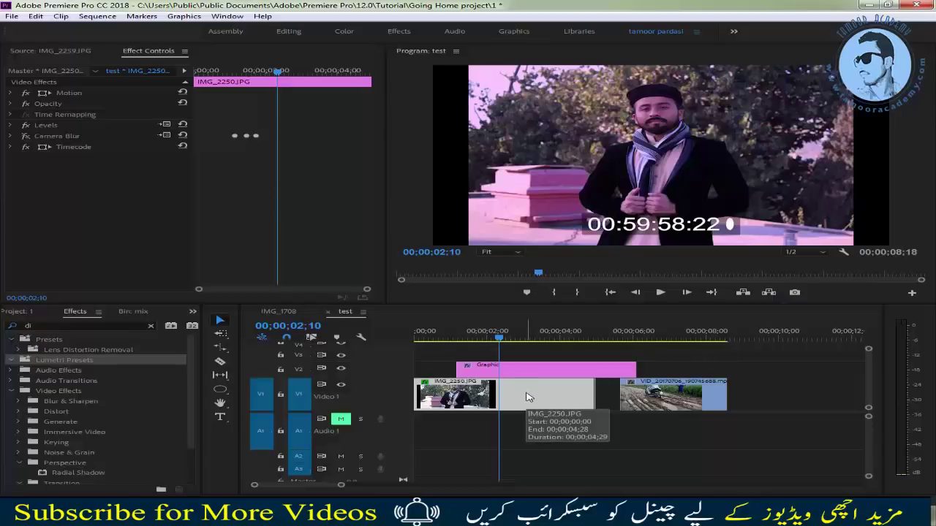
- Collapse Presets, Video Effects and the other transition folders, expanding only Video Transitions > Dissolve
left_click(11, 340)
left_click(12, 382)
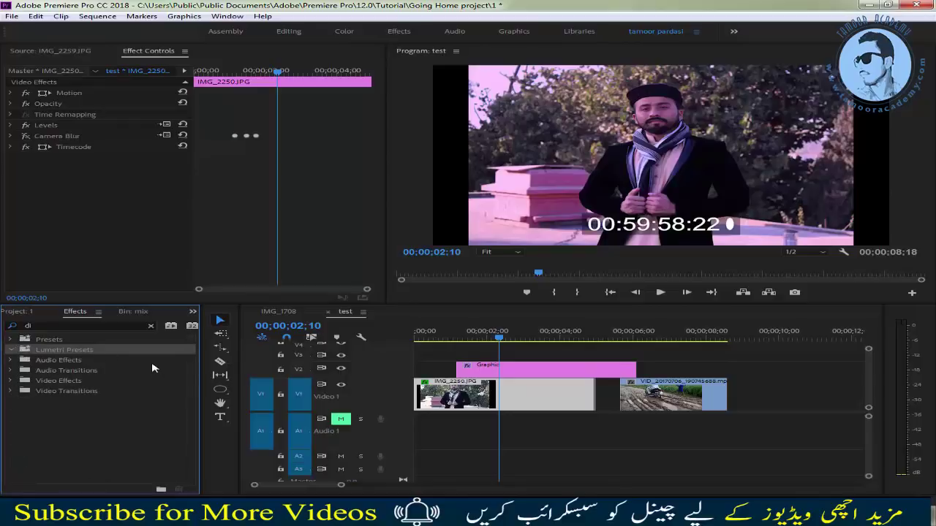
left_click(10, 392)
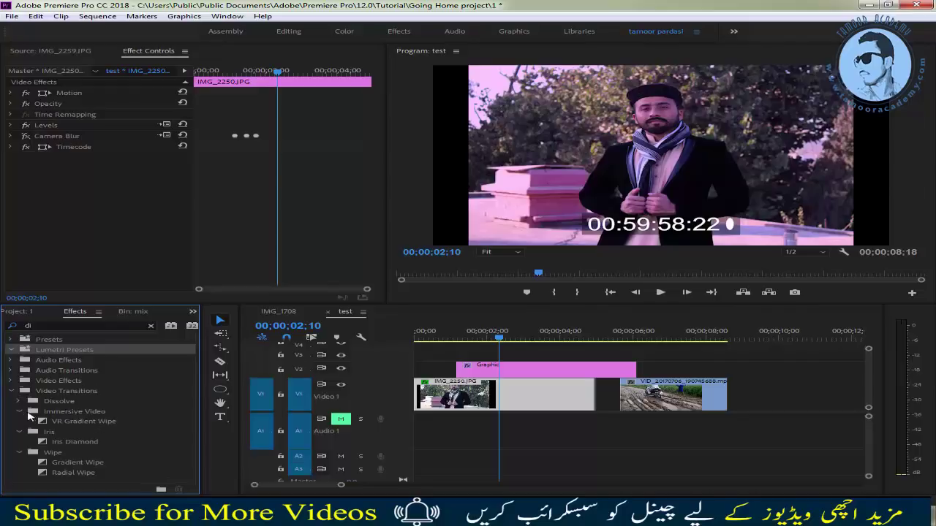
left_click(18, 411)
left_click(18, 422)
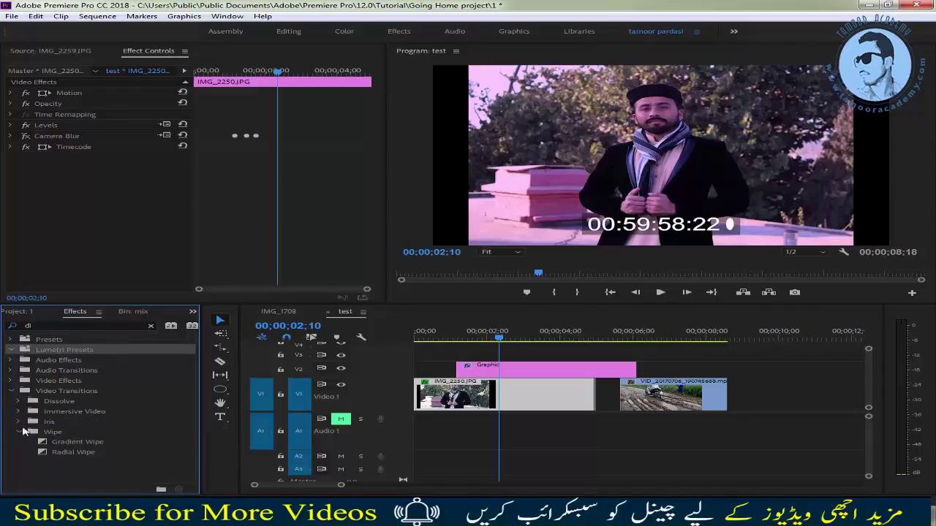
left_click(18, 432)
left_click(51, 402)
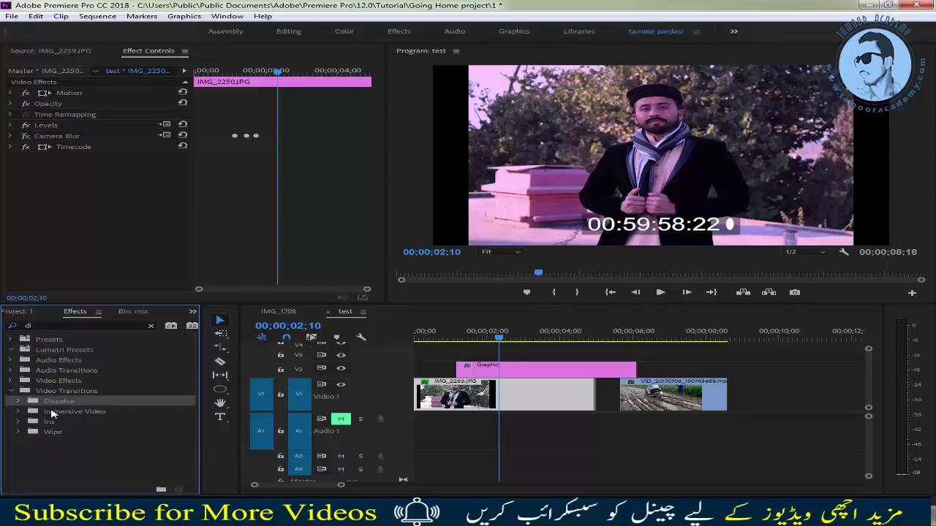
left_click(19, 402)
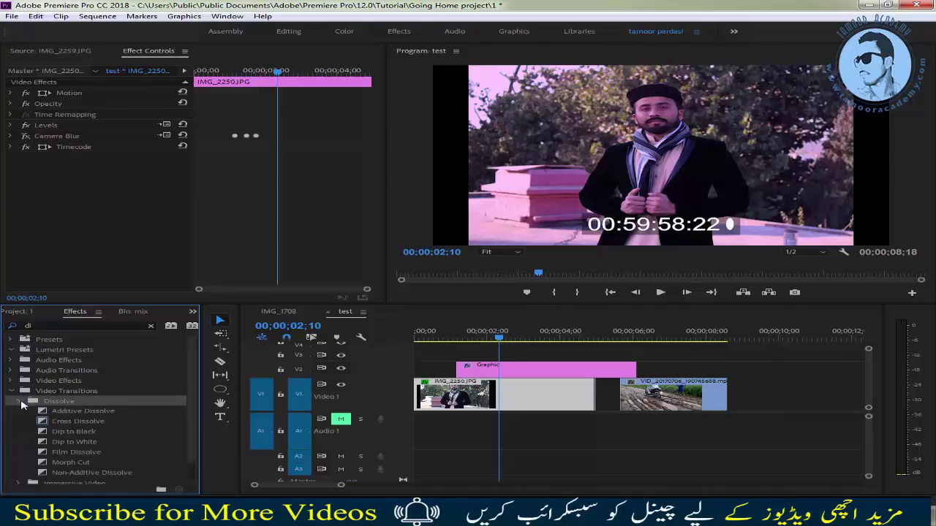
scroll(192, 430, "down", 1)
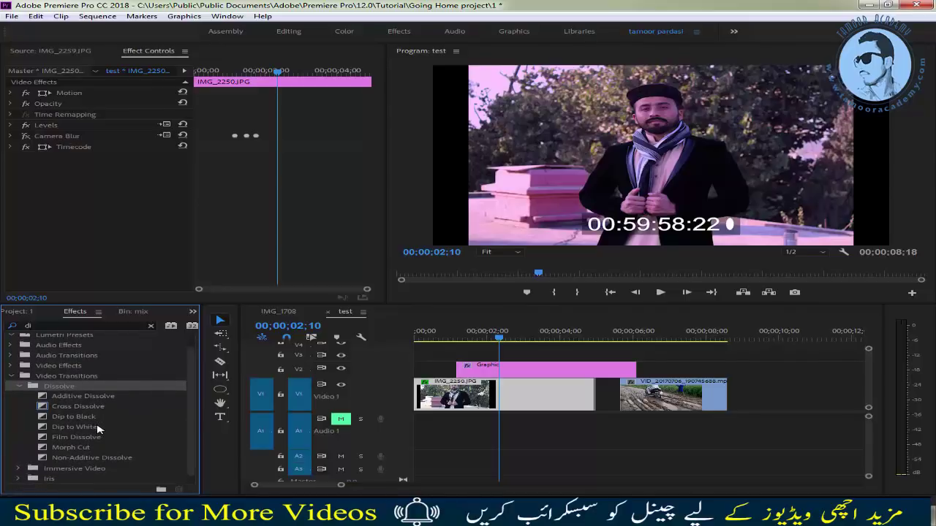
- Move the Graphic clip onto V1 before the video clip, then Clear it from the sequence
mouse_move(578, 373)
left_mouse_down()
mouse_move(618, 363)
mouse_move(813, 386)
left_mouse_up()
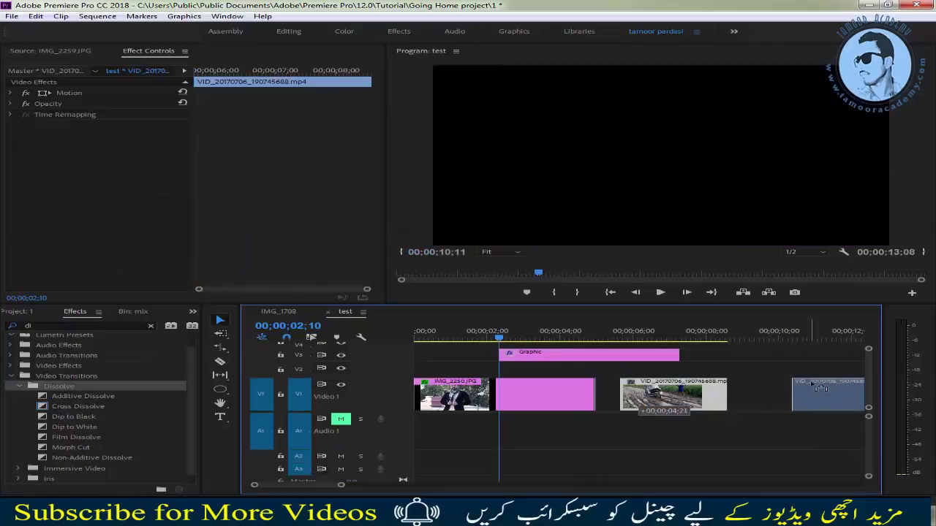
left_click_drag(635, 363, 731, 395)
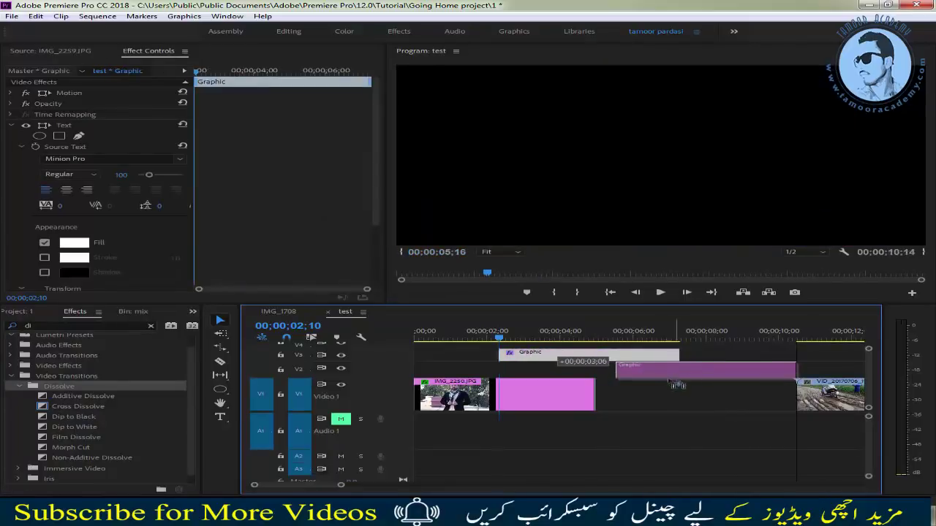
mouse_move(587, 346)
left_mouse_down()
mouse_move(603, 344)
mouse_move(570, 354)
left_mouse_up()
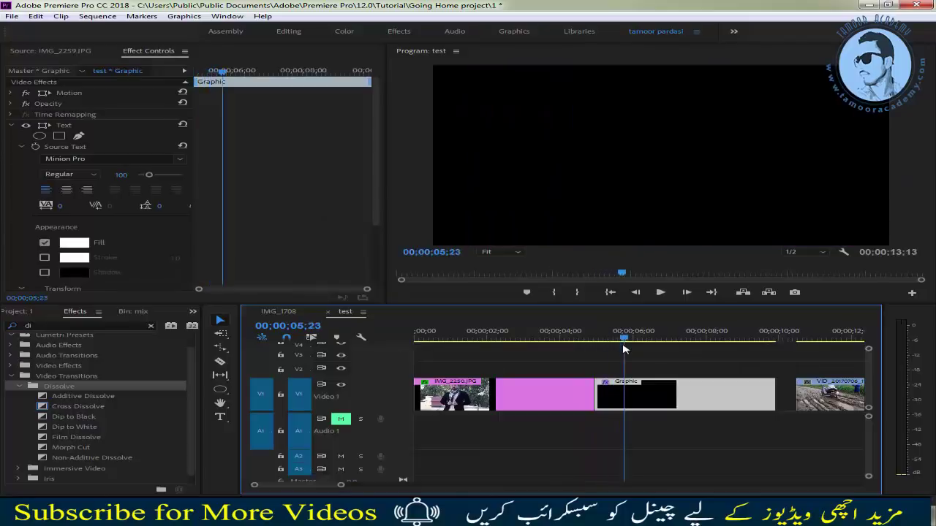
right_click(687, 401)
left_click(744, 73)
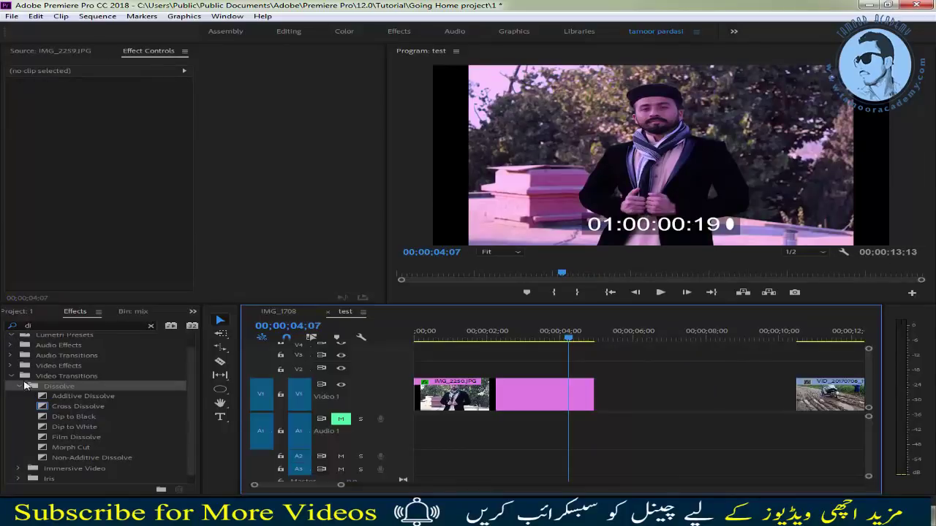
- Open the mix bin and place IMG_2259.JPG on V1 after the pink clip
left_click(19, 312)
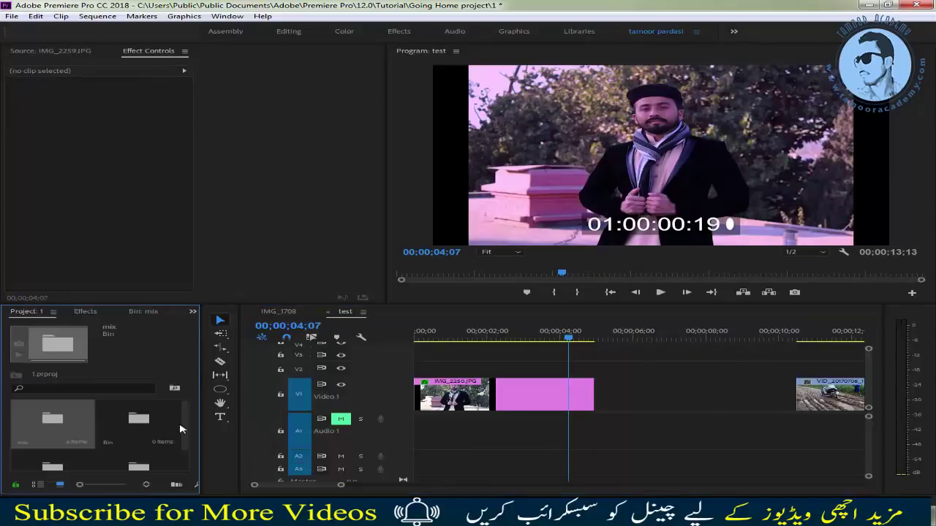
left_click_drag(183, 429, 188, 452)
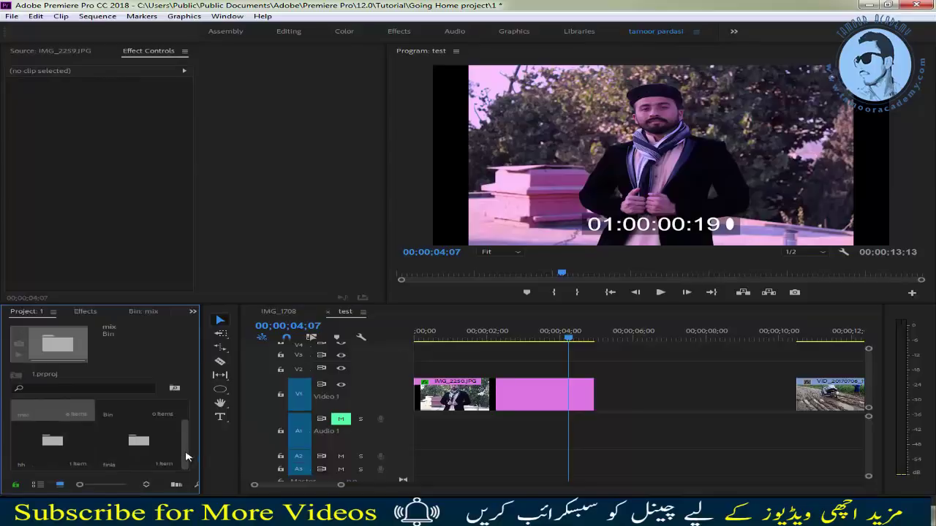
double_click(29, 413)
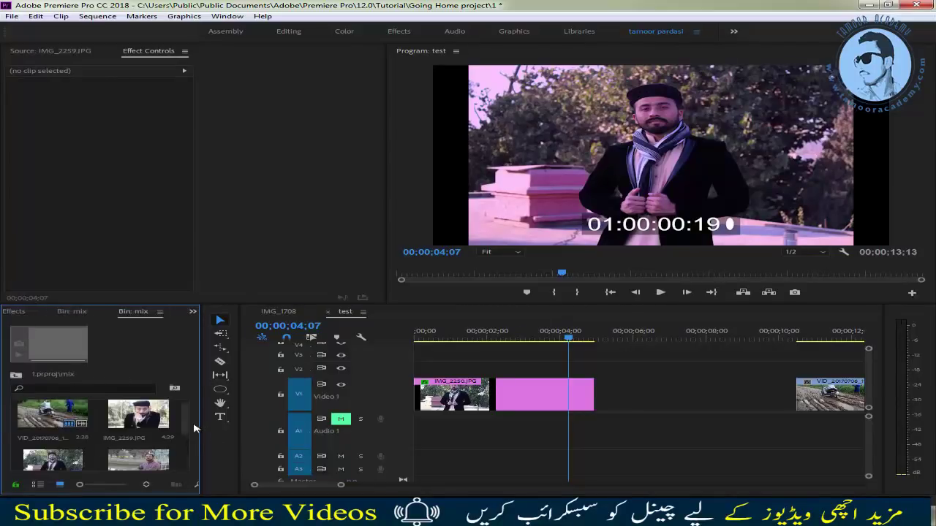
mouse_move(154, 417)
left_mouse_down()
mouse_move(607, 404)
mouse_move(597, 404)
left_mouse_up()
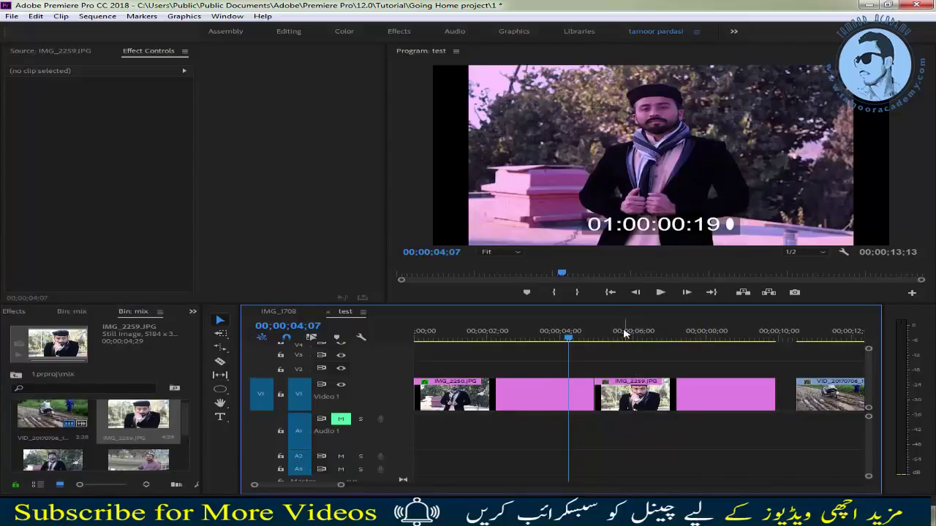
- Scale the IMG_2259 clip with Set to Frame Size
left_click(620, 333)
right_click(669, 391)
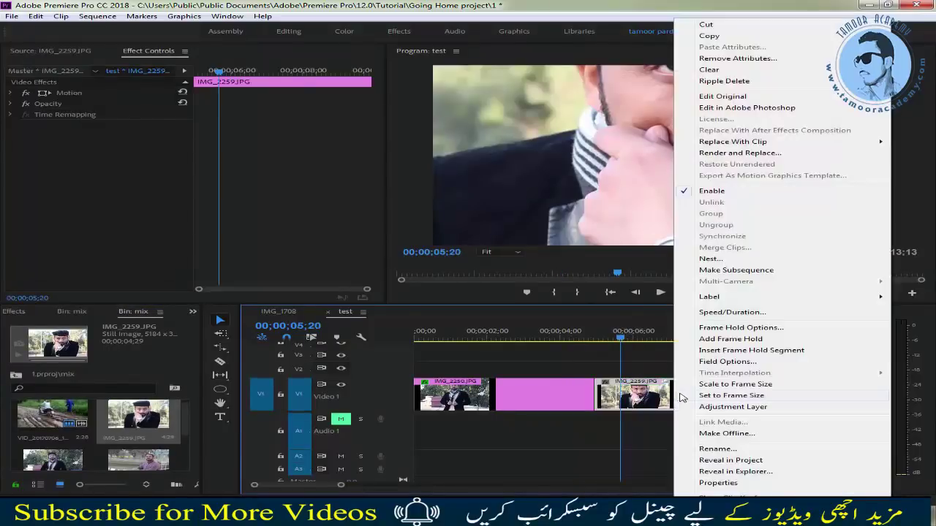
left_click(724, 396)
- Add a Cross Dissolve on the cut between the pink clip and IMG_2259
left_click(532, 340)
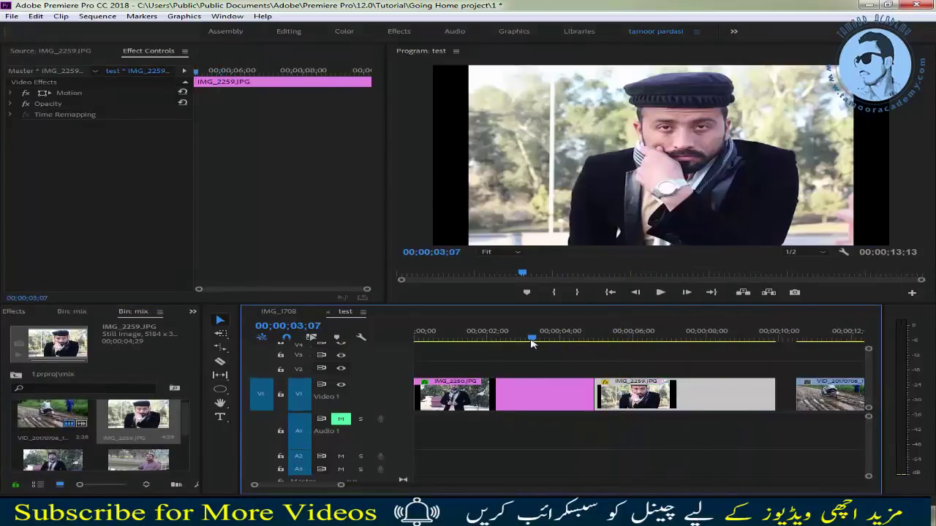
mouse_move(531, 340)
left_mouse_down()
mouse_move(603, 340)
mouse_move(594, 336)
left_mouse_up()
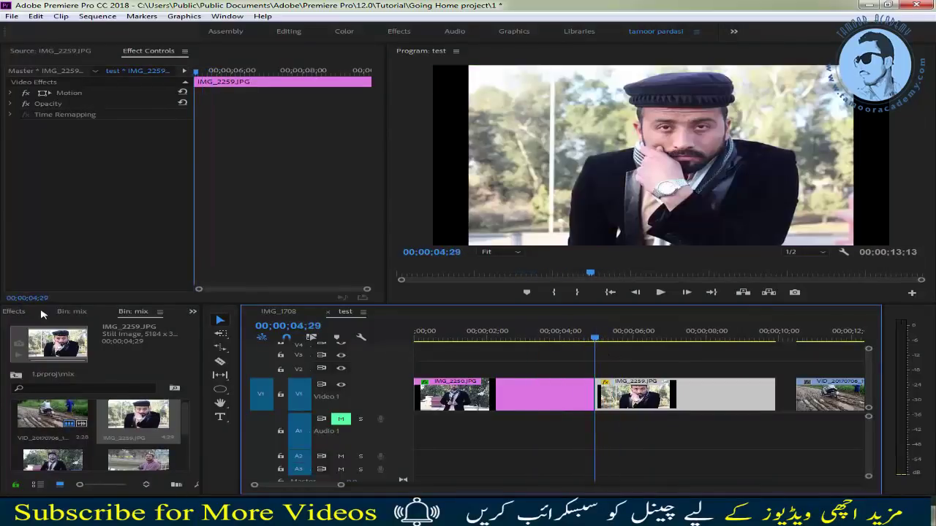
left_click(42, 313)
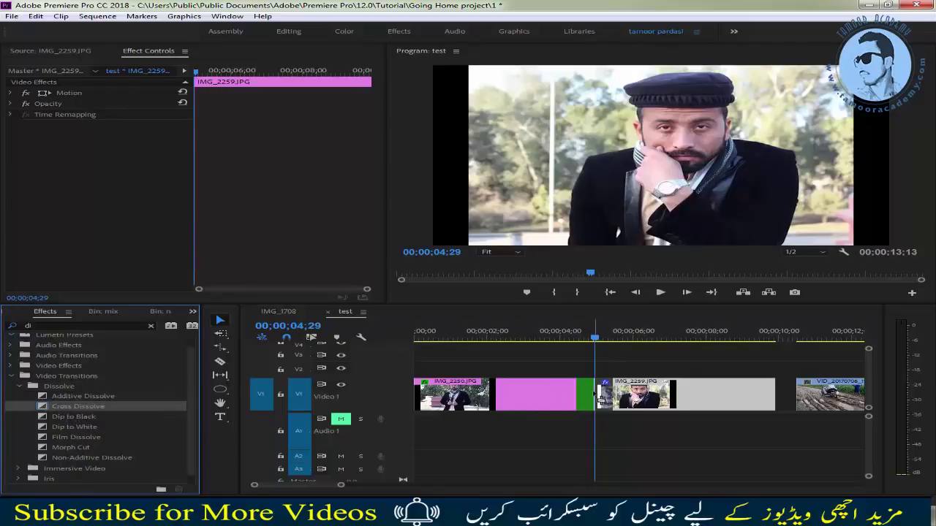
left_click_drag(45, 406, 595, 395)
- Play the sequence back through the new Cross Dissolve
left_click(558, 337)
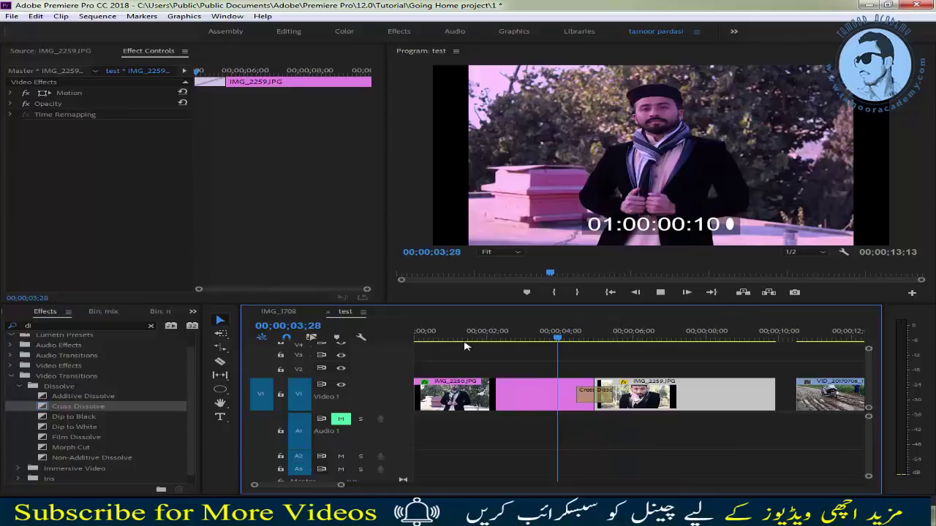
key("space")
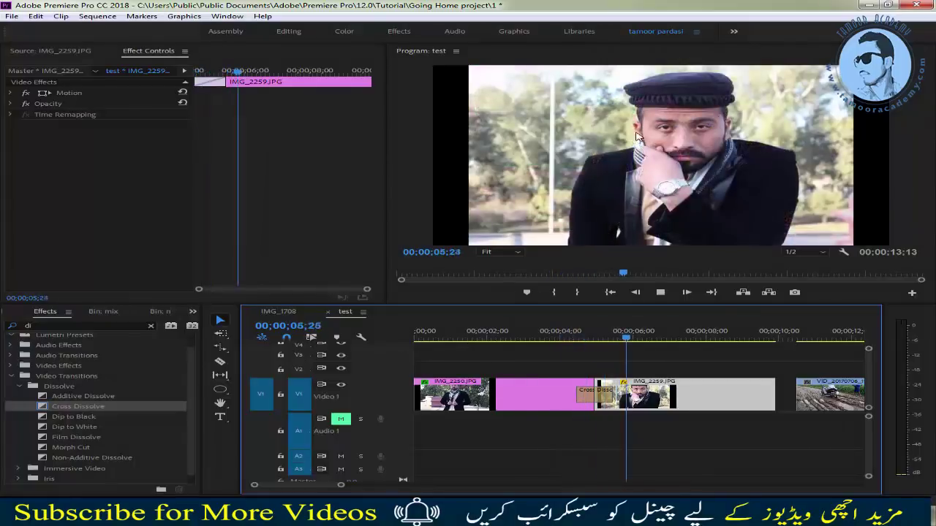
key("space")
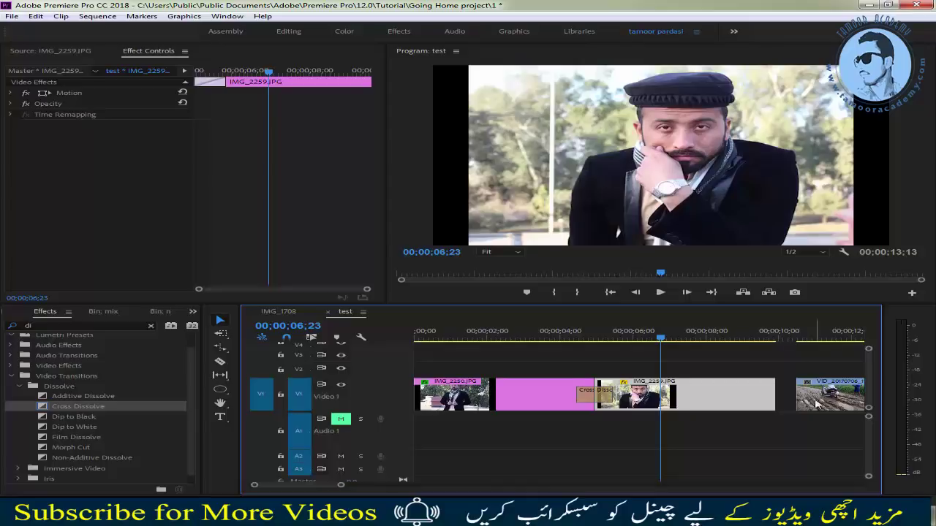
- Close the gap before VID_20170706_190745688.mp4, add a Cross Dissolve into it, and play it back
mouse_move(830, 405)
left_mouse_down()
mouse_move(799, 408)
mouse_move(809, 407)
left_mouse_up()
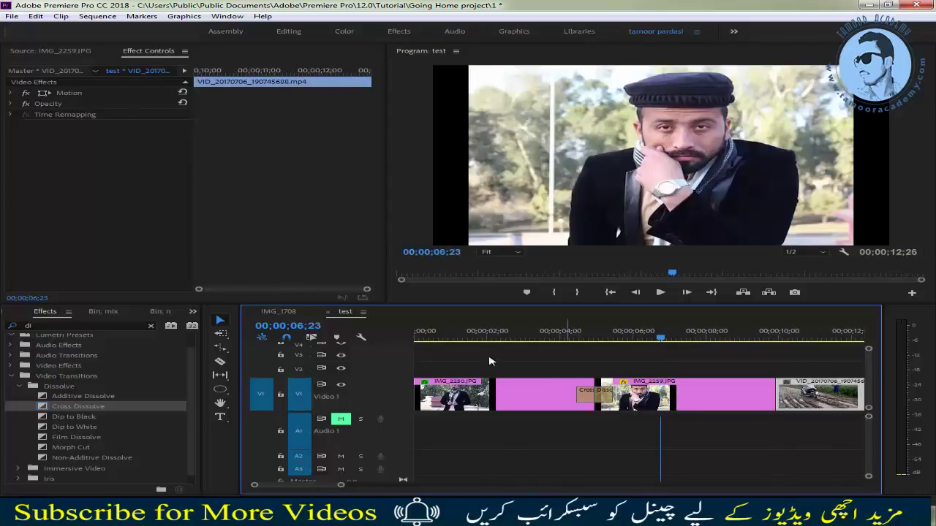
left_click_drag(54, 408, 760, 351)
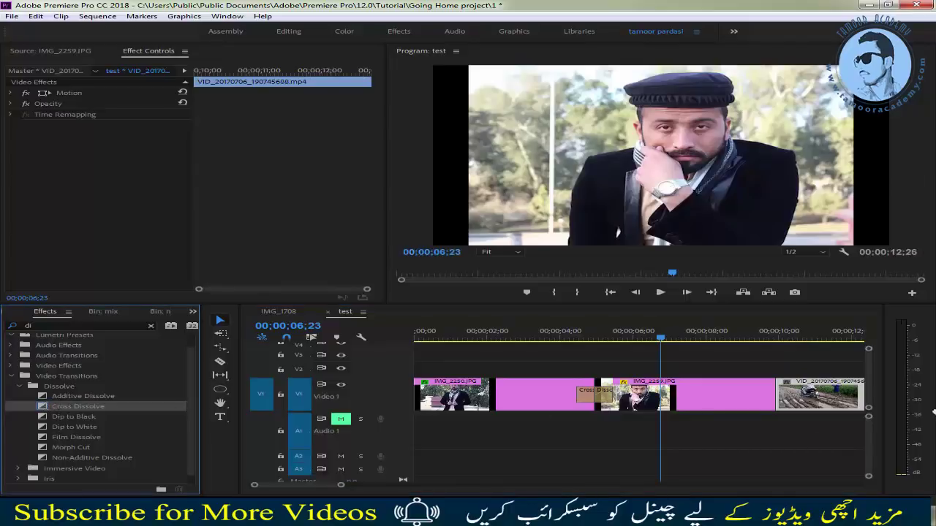
left_click(741, 331)
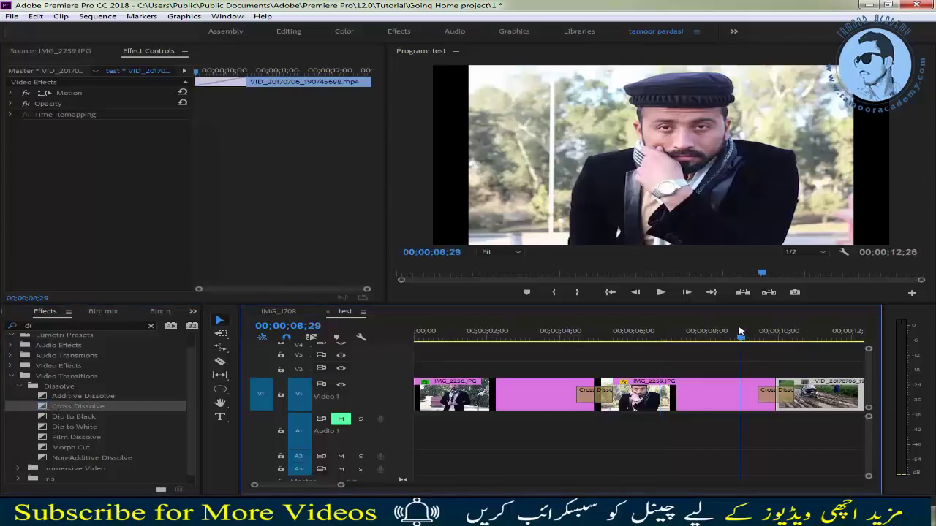
left_click(660, 292)
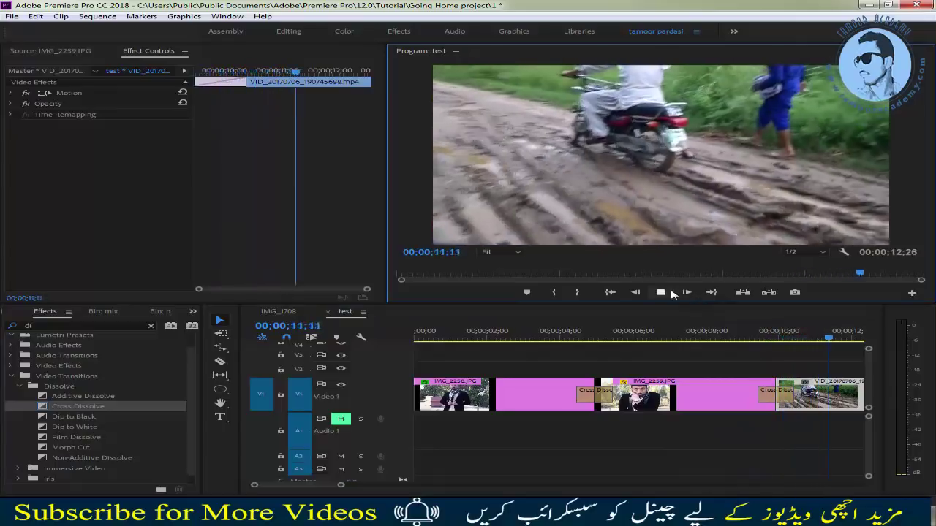
key("space")
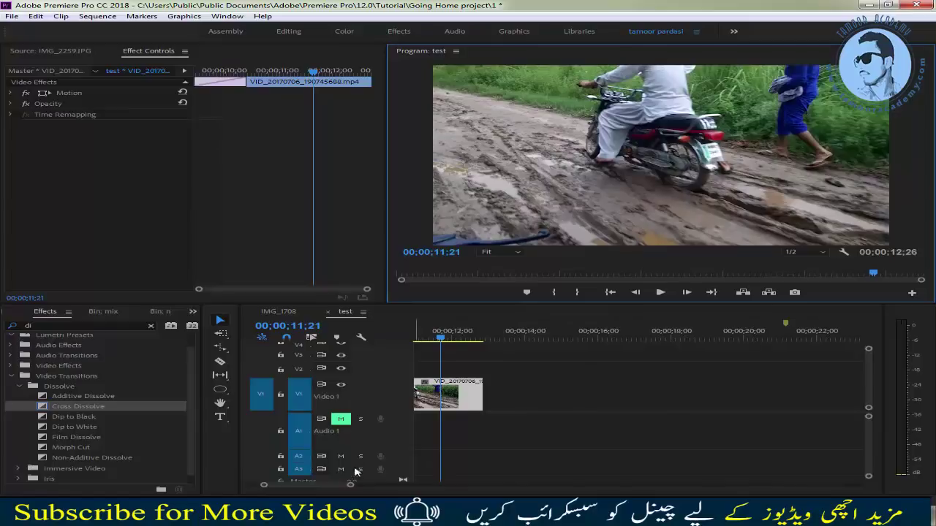
mouse_move(439, 339)
left_mouse_down()
mouse_move(344, 343)
mouse_move(462, 353)
left_mouse_up()
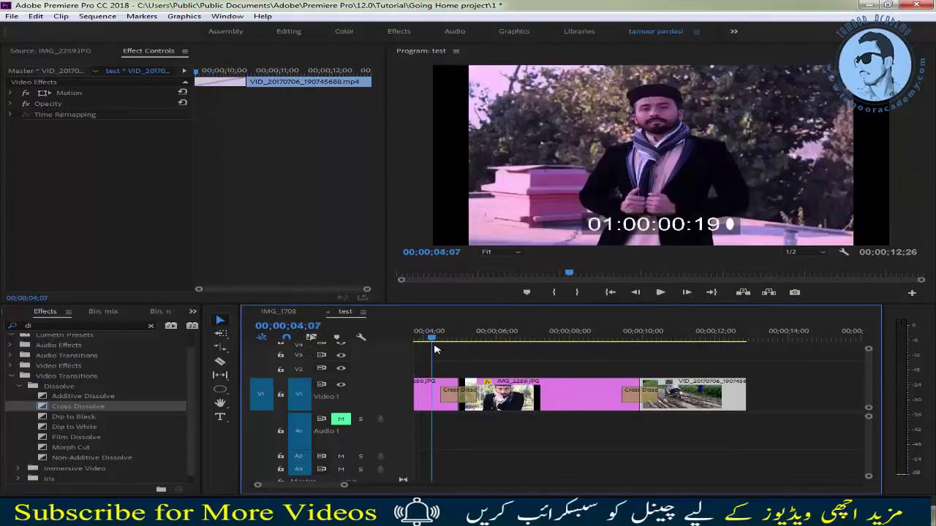
left_click_drag(463, 353, 427, 350)
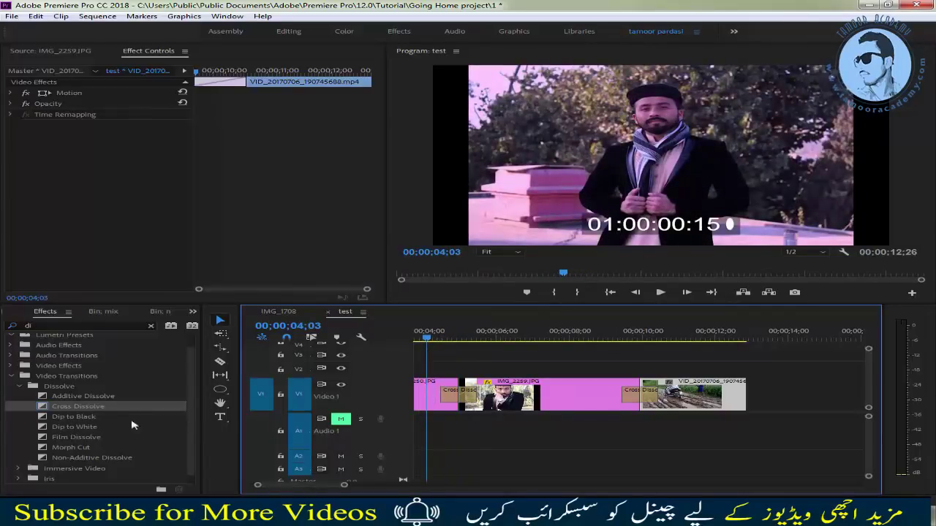
- Replace the first Cross Dissolve with a Dip to Black between the first two photos
right_click(467, 395)
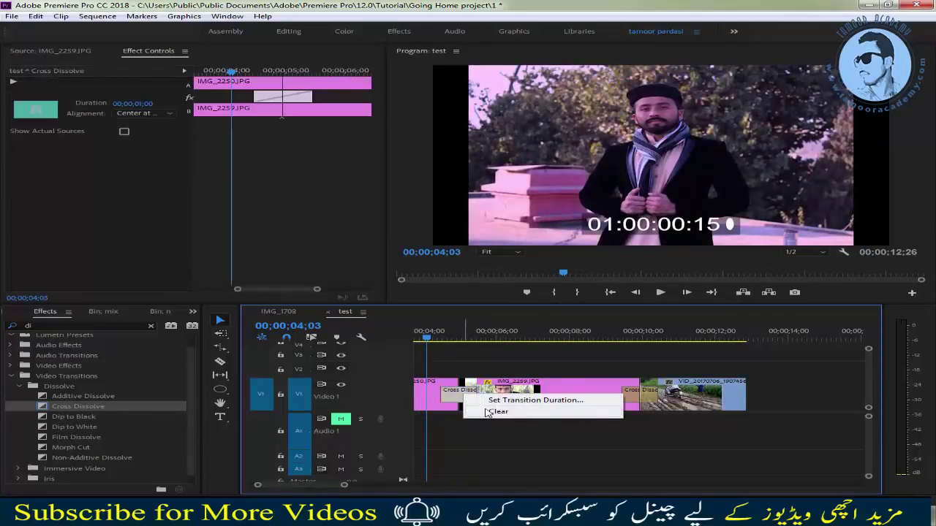
left_click(497, 412)
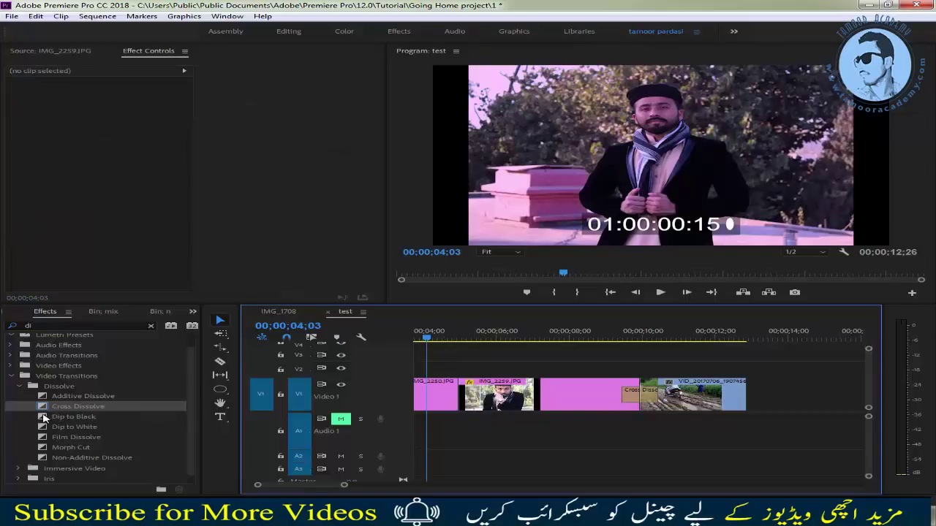
left_click_drag(44, 417, 459, 395)
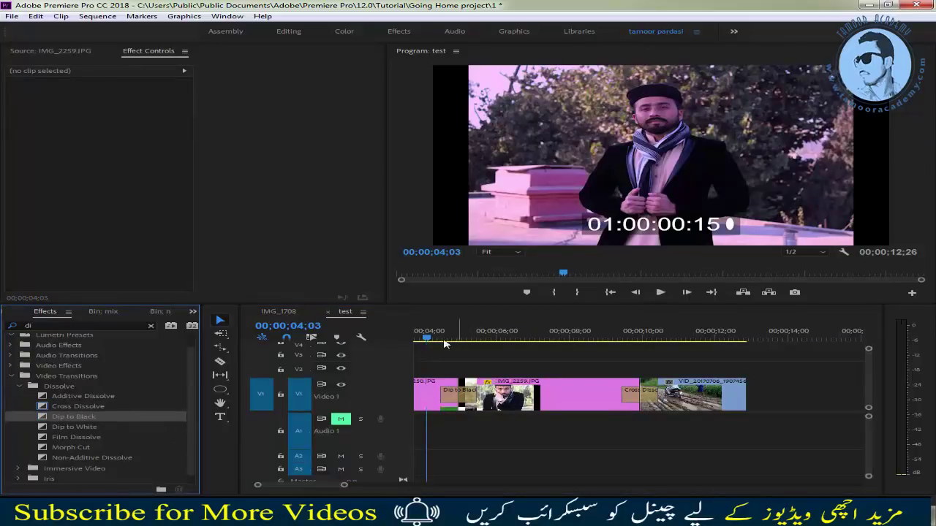
- Scrub and play through the first cut to preview the fade to black
left_click_drag(427, 340, 459, 348)
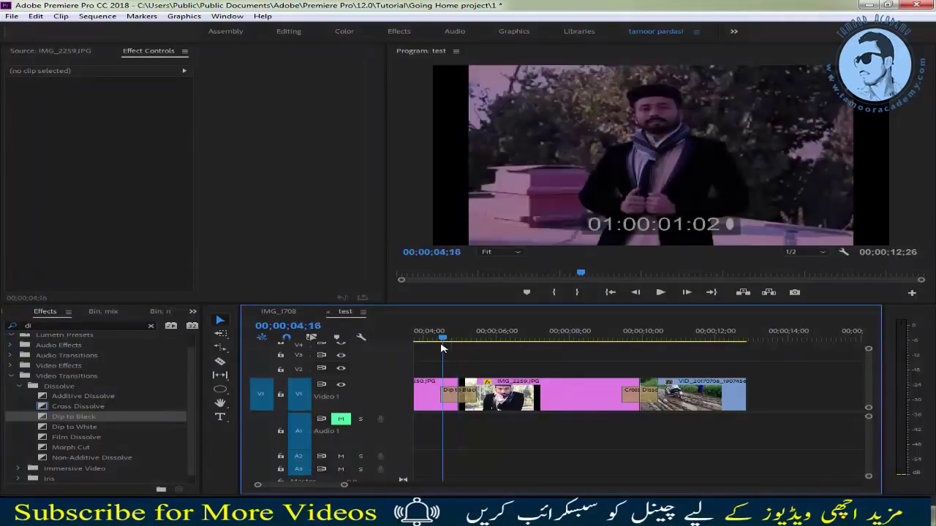
left_click_drag(458, 348, 442, 352)
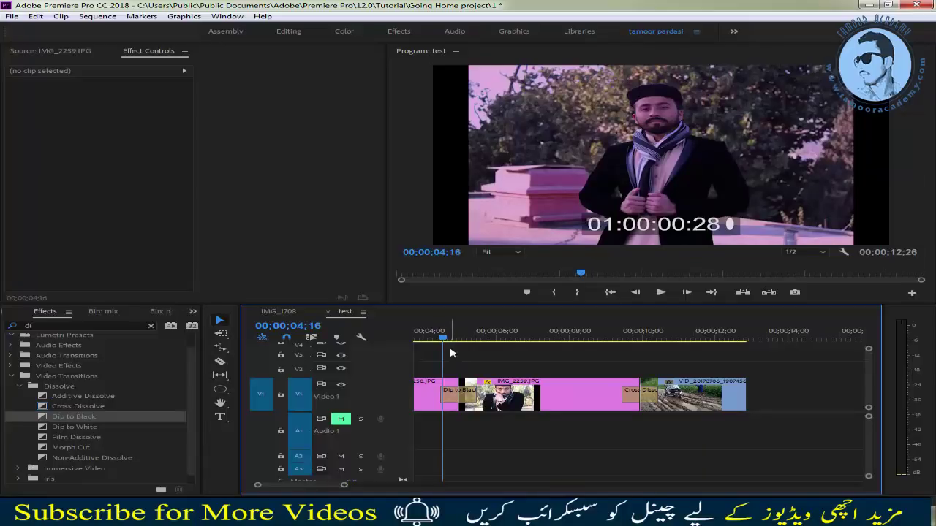
mouse_move(442, 342)
left_mouse_down()
mouse_move(478, 344)
mouse_move(437, 344)
left_mouse_up()
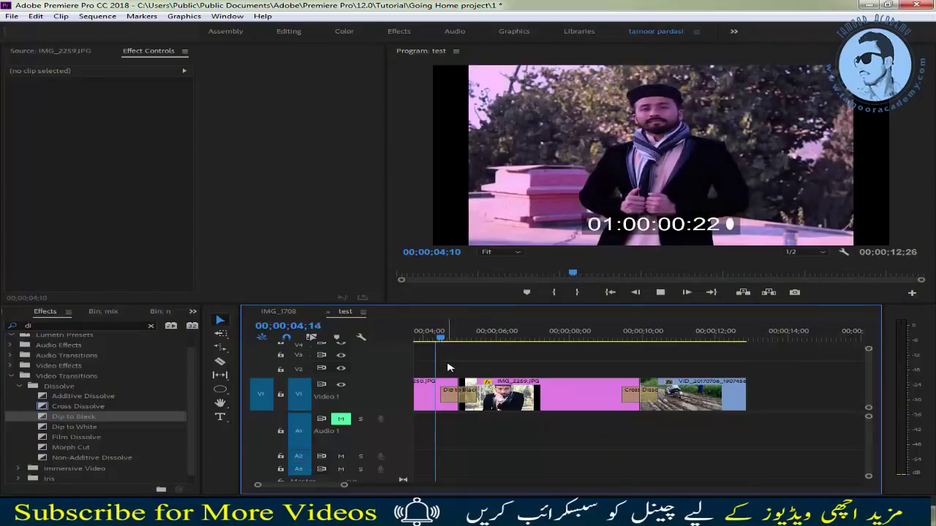
key("space")
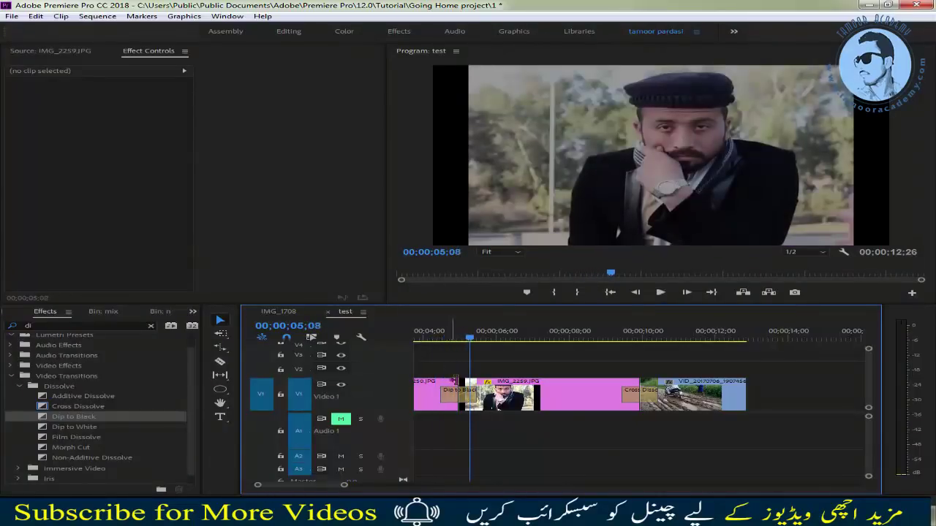
- Lengthen the Dip to Black between the first two photos, keeping it centred on the cut
left_click_drag(465, 395, 442, 395)
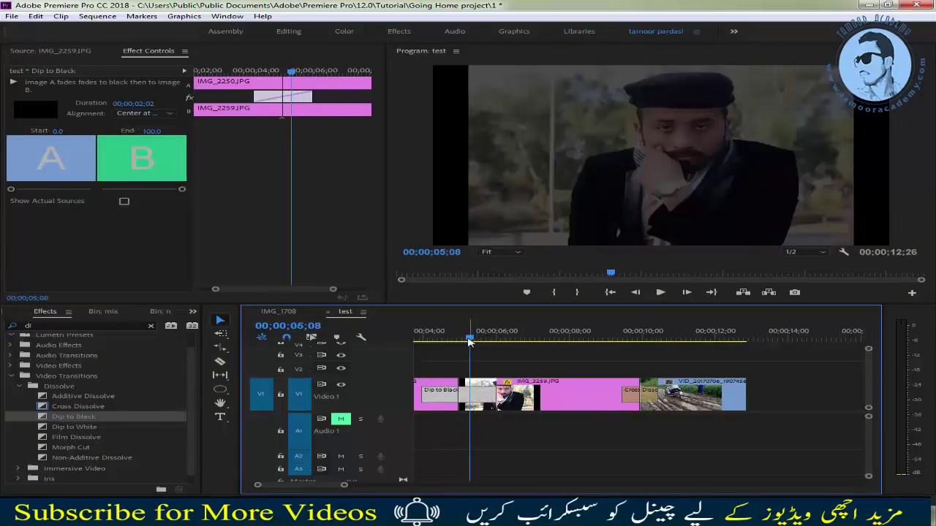
left_click_drag(470, 346, 421, 342)
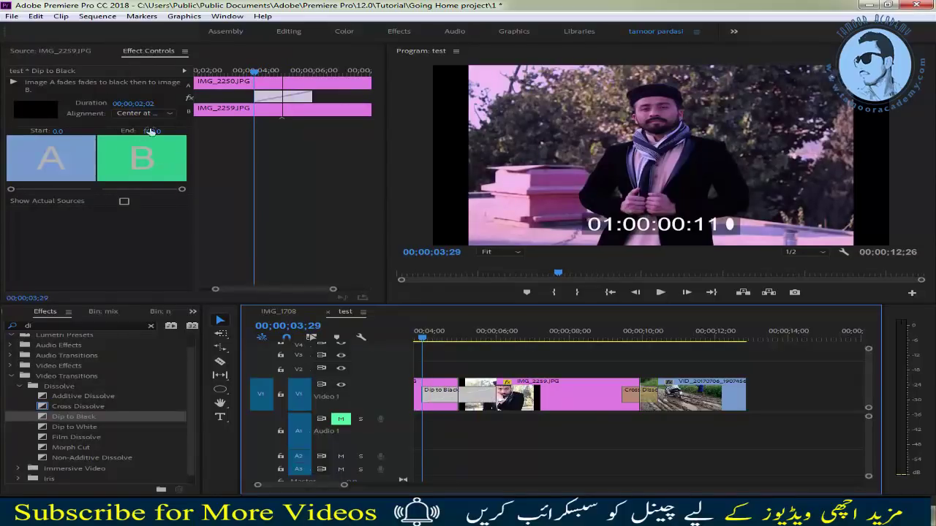
left_click(167, 115)
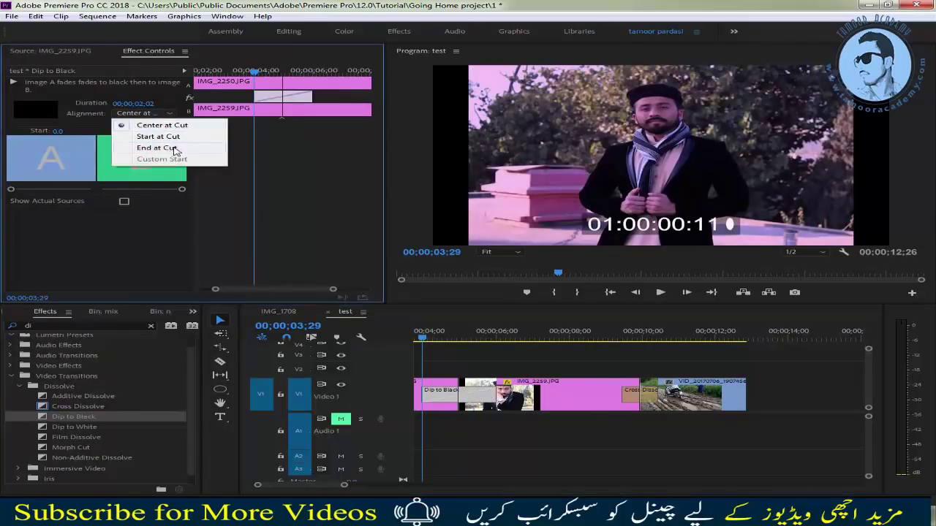
left_click(137, 194)
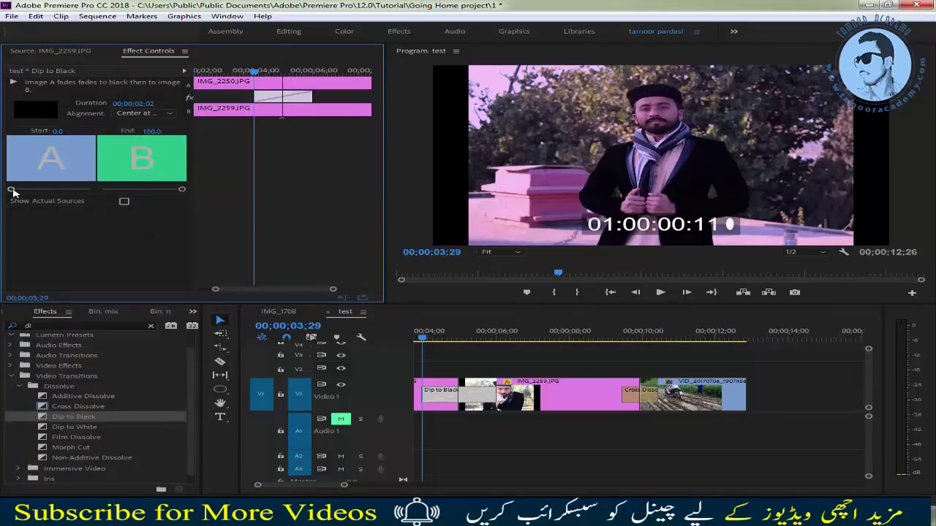
- Set the transition's Start back near zero in Effect Controls, then swap in Dip to White
mouse_move(12, 190)
left_mouse_down()
mouse_move(59, 190)
mouse_move(1, 192)
left_mouse_up()
left_click(124, 204)
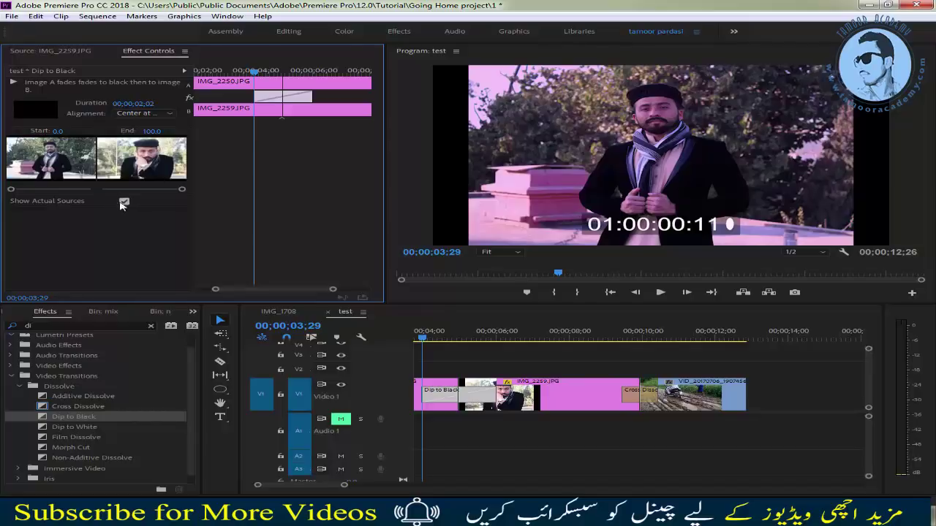
left_click_drag(12, 190, 46, 191)
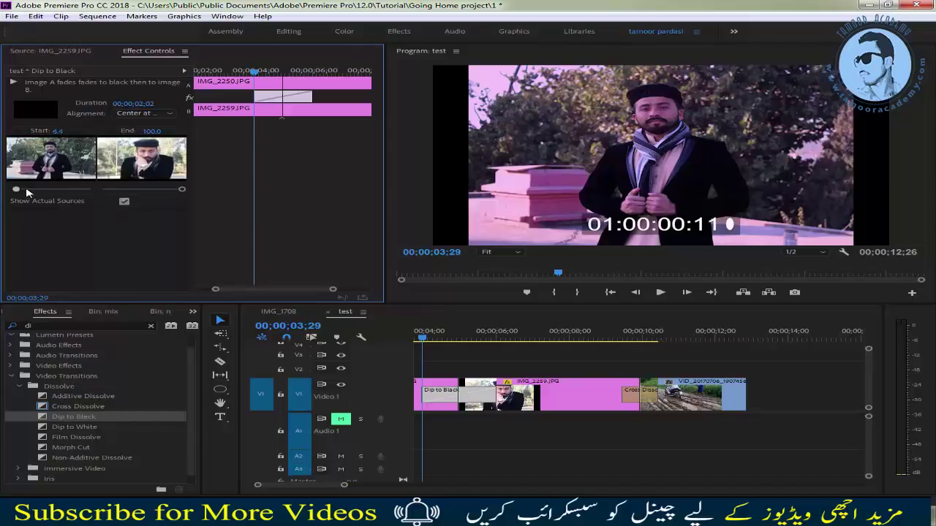
left_click_drag(59, 190, 13, 190)
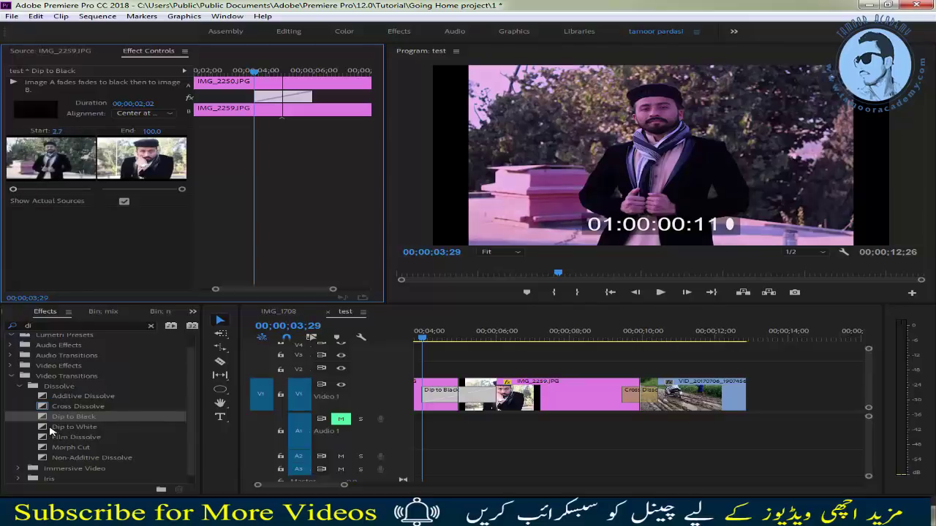
left_click_drag(50, 432, 448, 395)
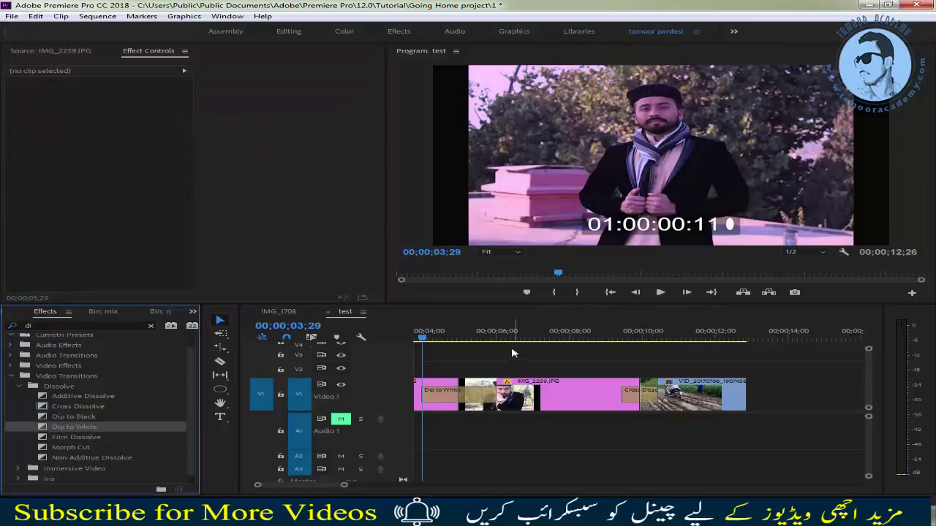
mouse_move(436, 339)
left_mouse_down()
mouse_move(460, 343)
mouse_move(437, 342)
left_mouse_up()
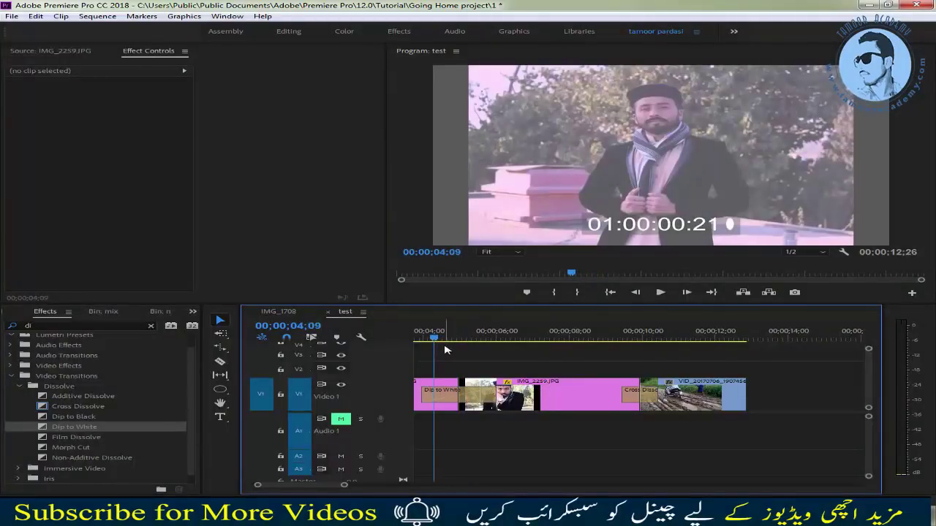
mouse_move(436, 342)
left_mouse_down()
mouse_move(476, 351)
mouse_move(466, 344)
left_mouse_up()
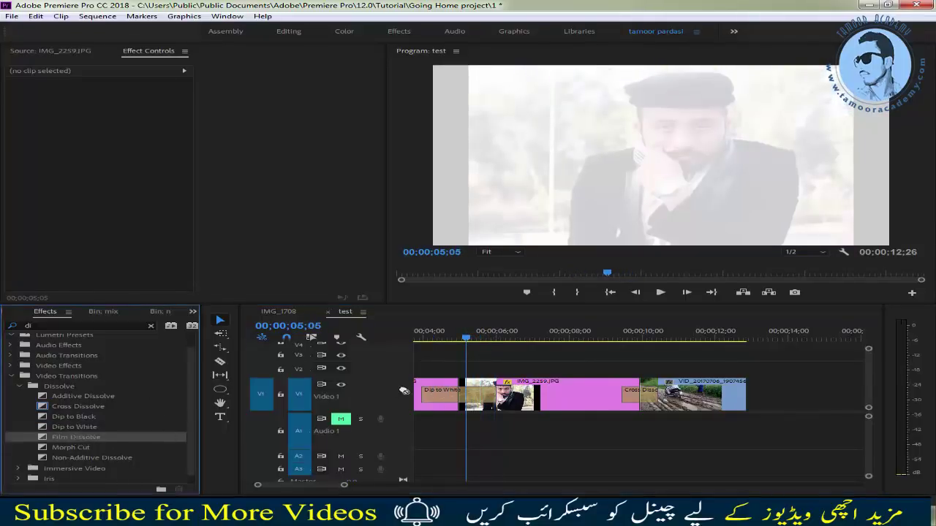
- Drop Film Dissolve onto the first transition in place of Dip to White, then collapse Dissolve
left_click_drag(76, 442, 437, 390)
mouse_move(466, 343)
left_mouse_down()
mouse_move(446, 344)
mouse_move(458, 342)
mouse_move(442, 349)
mouse_move(449, 358)
left_mouse_up()
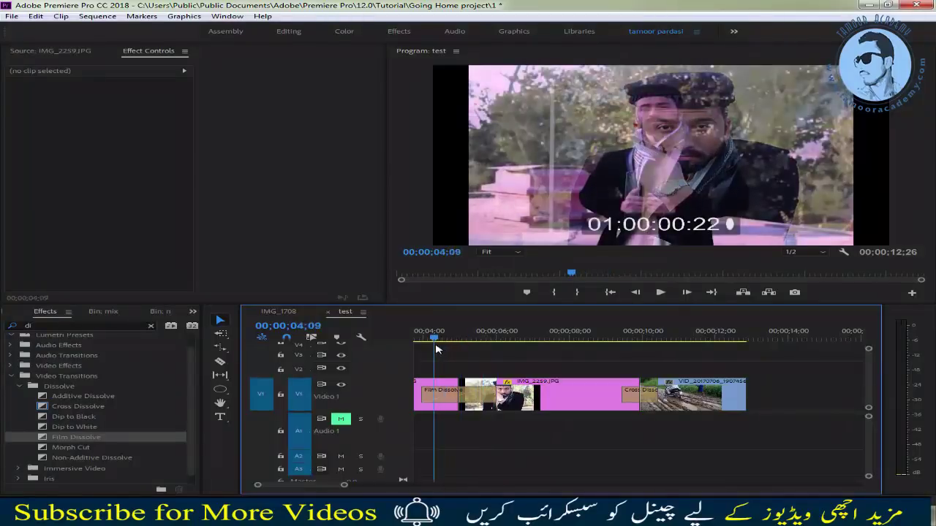
key("Left")
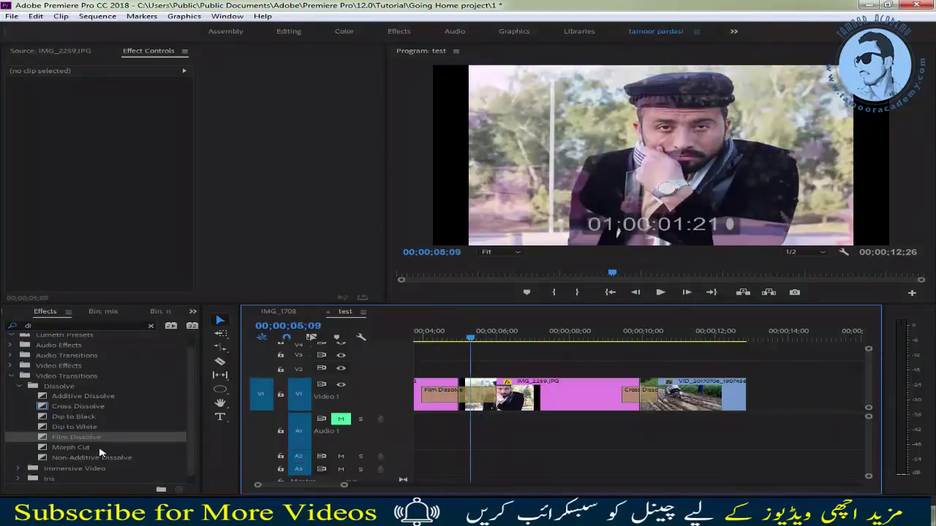
left_click(19, 386)
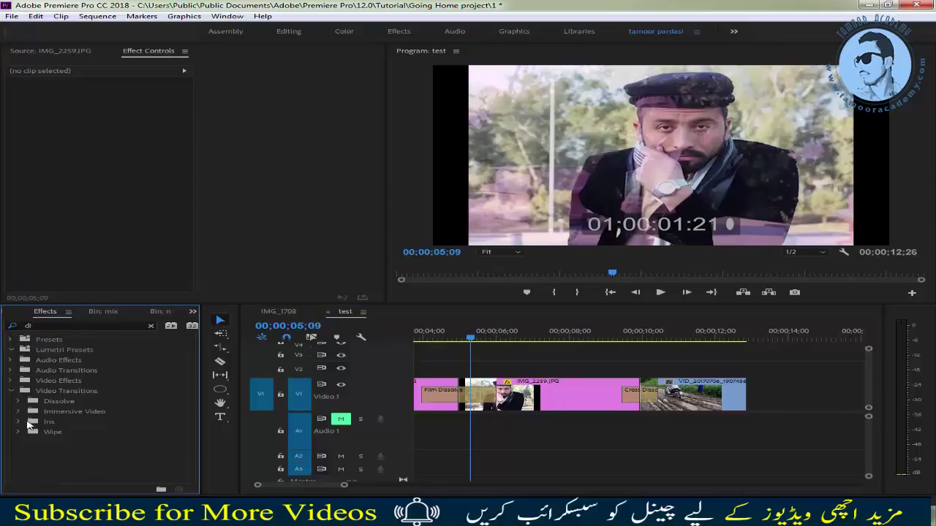
- Expand the Wipe transitions and drop Gradient Wipe onto the first cut on V1
left_click(19, 411)
left_click(18, 412)
left_click(19, 422)
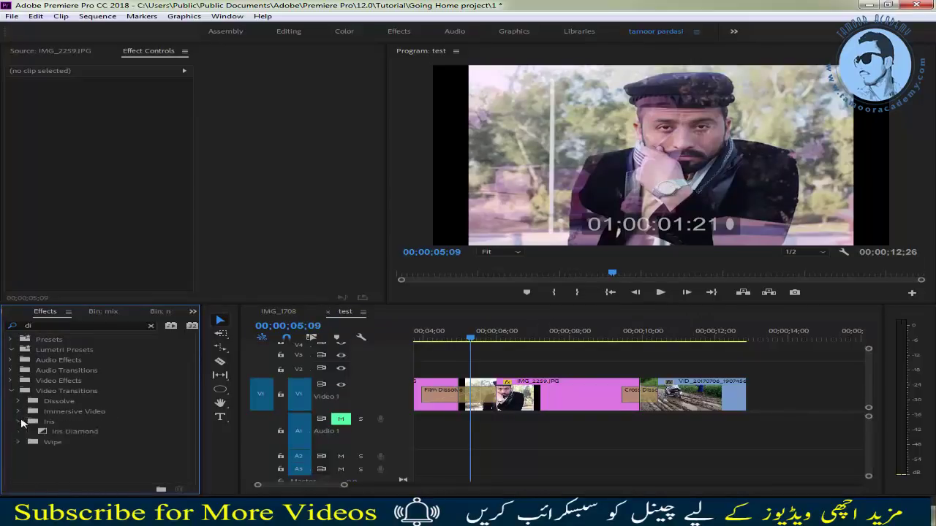
left_click(19, 442)
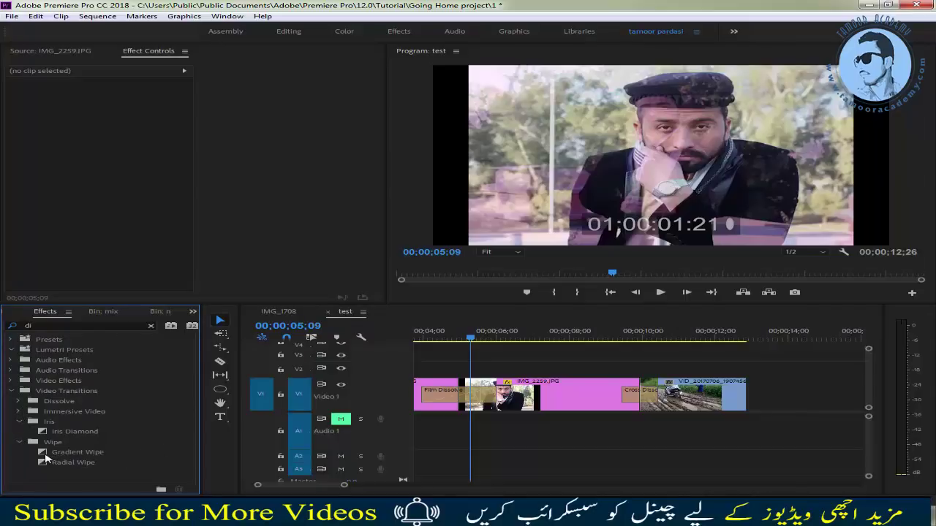
left_click_drag(45, 454, 474, 405)
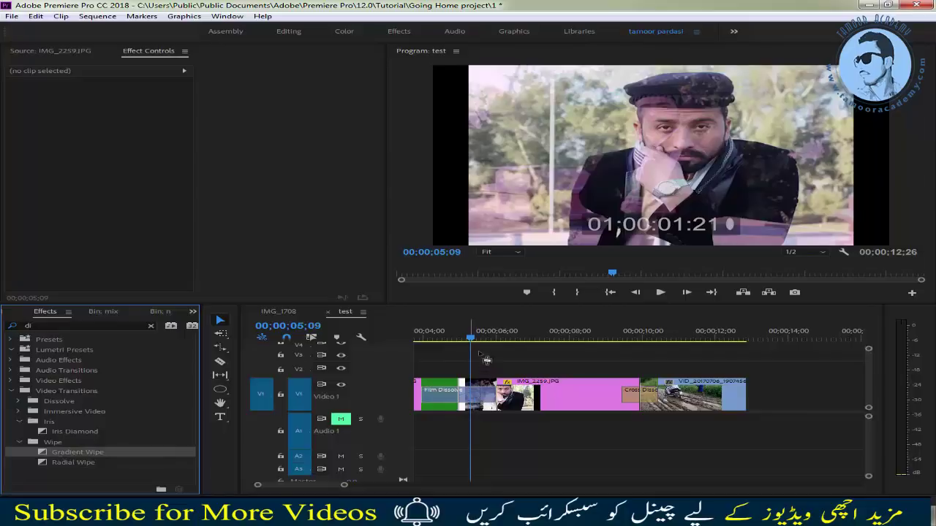
left_click_drag(487, 359, 471, 342)
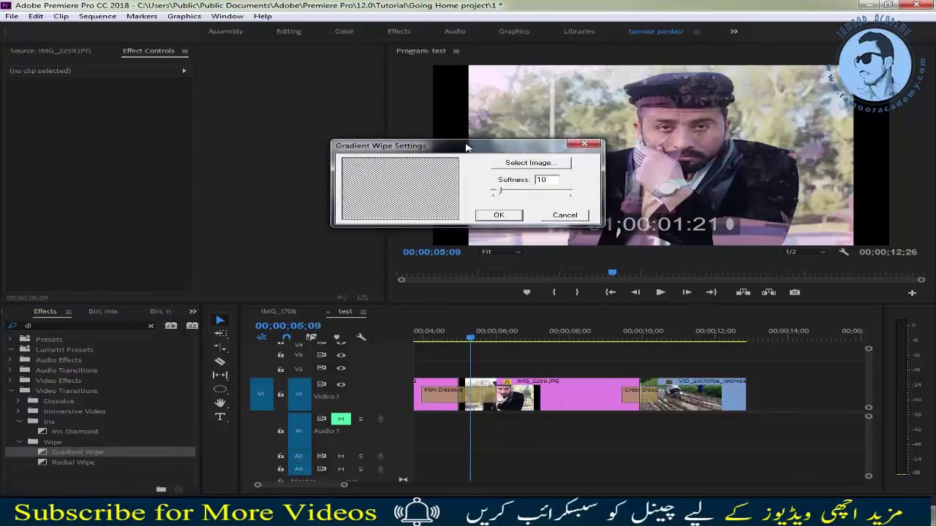
- Set Gradient Wipe Softness to 28 with IMG_1708 as the gradient image
left_click_drag(467, 147, 397, 245)
mouse_move(430, 291)
left_mouse_down()
mouse_move(460, 290)
mouse_move(441, 292)
left_mouse_up()
left_click(470, 263)
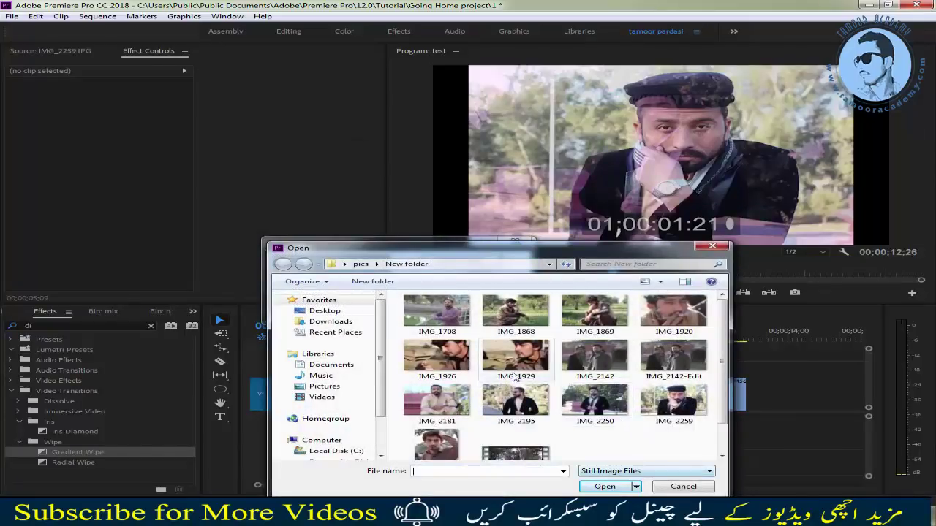
left_click(437, 313)
left_click(606, 487)
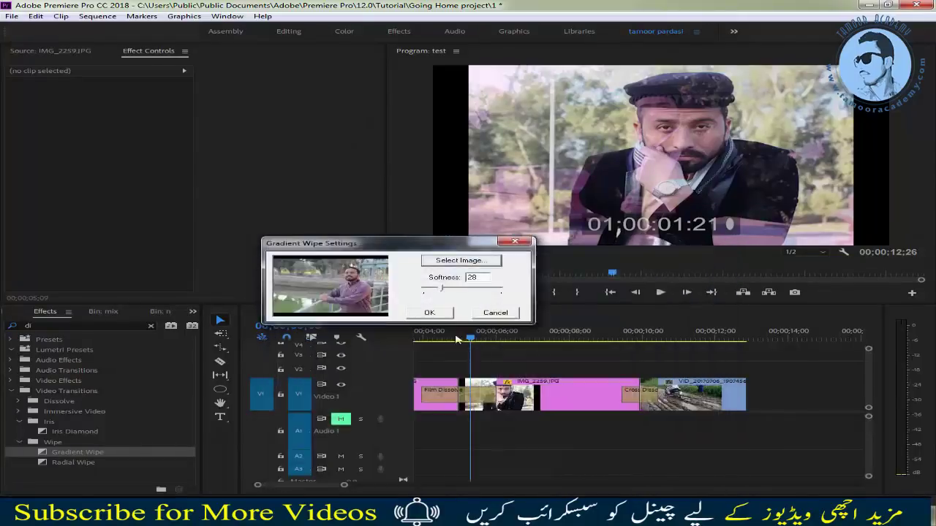
left_click(433, 315)
left_click_drag(456, 346, 434, 348)
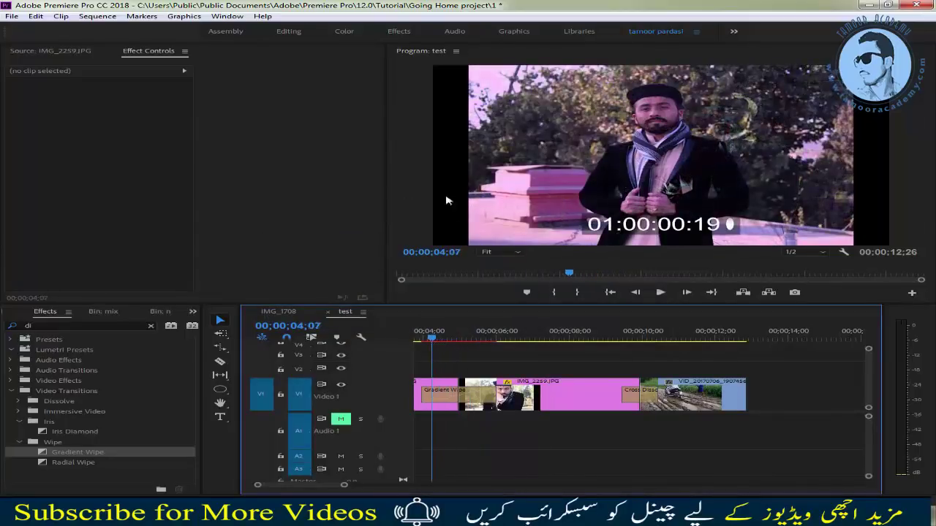
- Play back the Gradient Wipe between the pink clip and IMG_2259.JPG, then stop
left_click(660, 293)
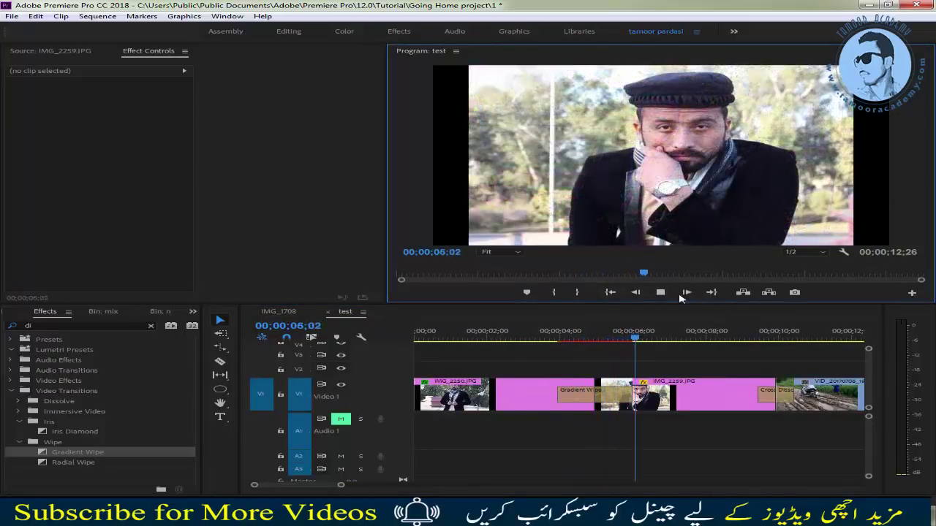
left_click(519, 336)
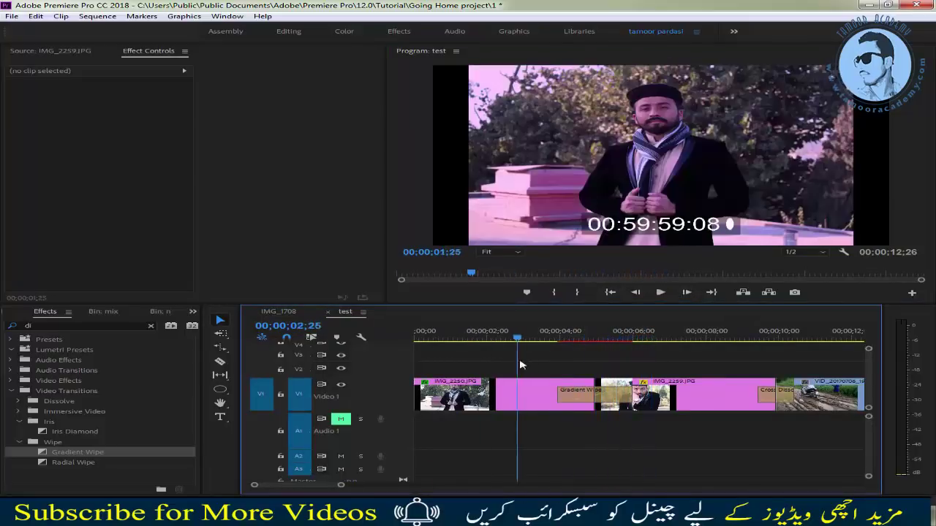
key("space")
mouse_move(573, 368)
left_mouse_down()
mouse_move(593, 368)
mouse_move(554, 368)
left_mouse_up()
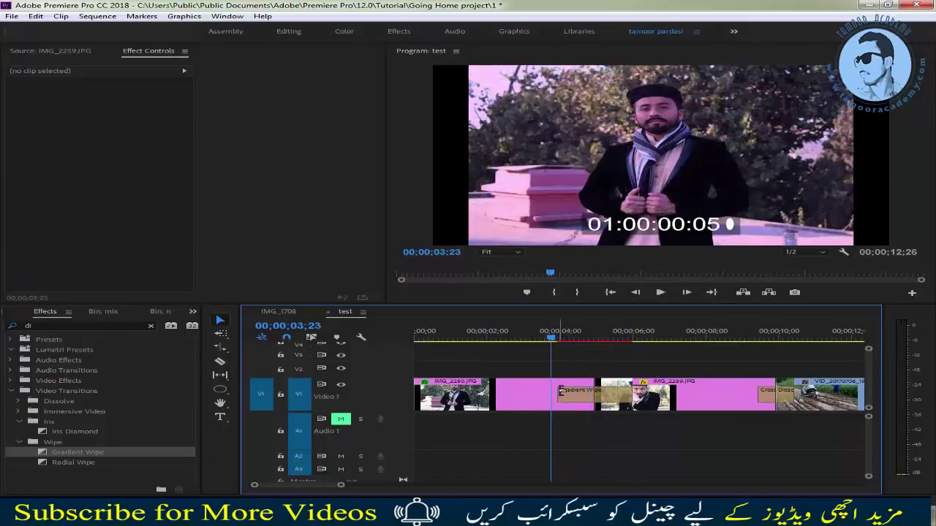
- Lengthen the Gradient Wipe to 00;00;01;14, preview it, and collapse Video Transitions
left_click_drag(559, 395, 573, 372)
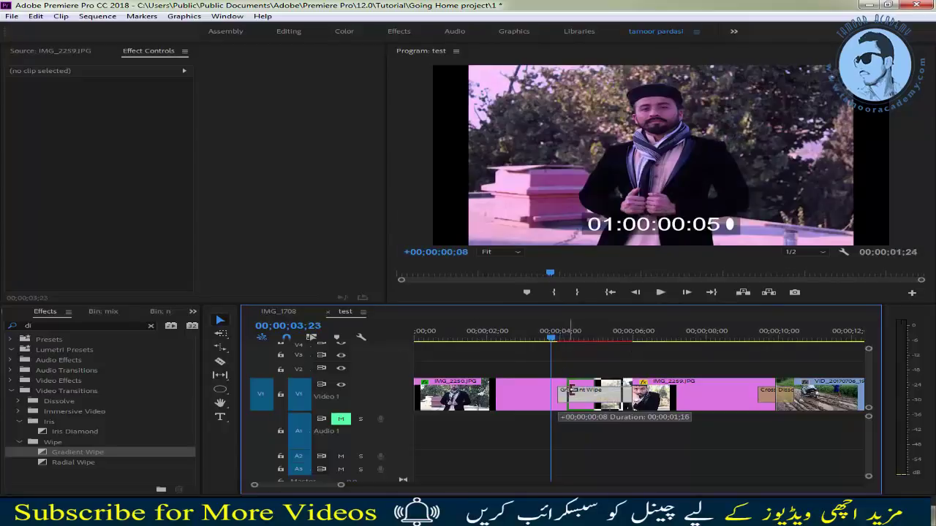
left_click(660, 292)
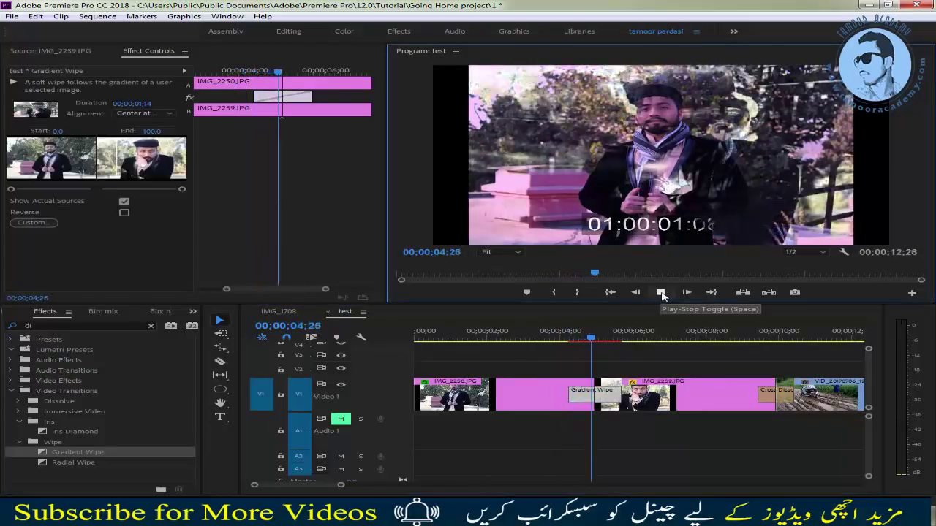
left_click(660, 293)
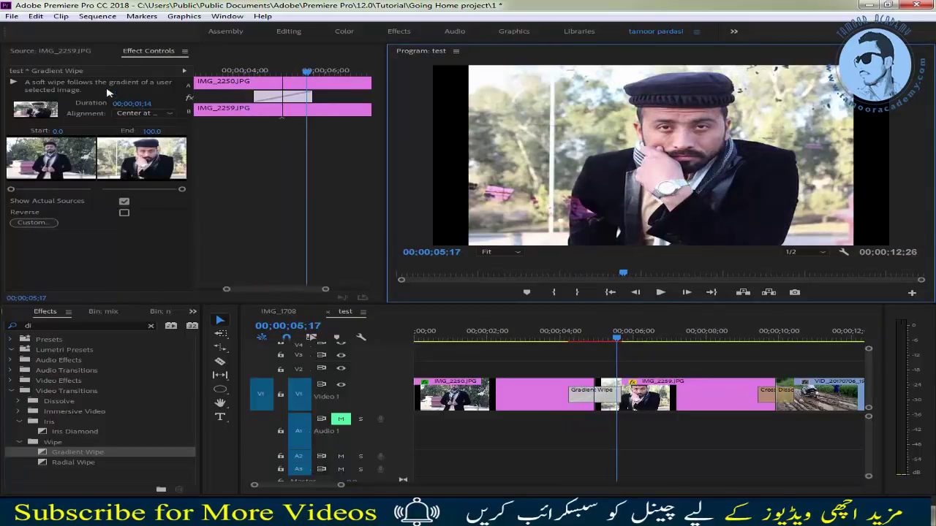
mouse_move(308, 74)
left_mouse_down()
mouse_move(272, 96)
mouse_move(289, 95)
left_mouse_up()
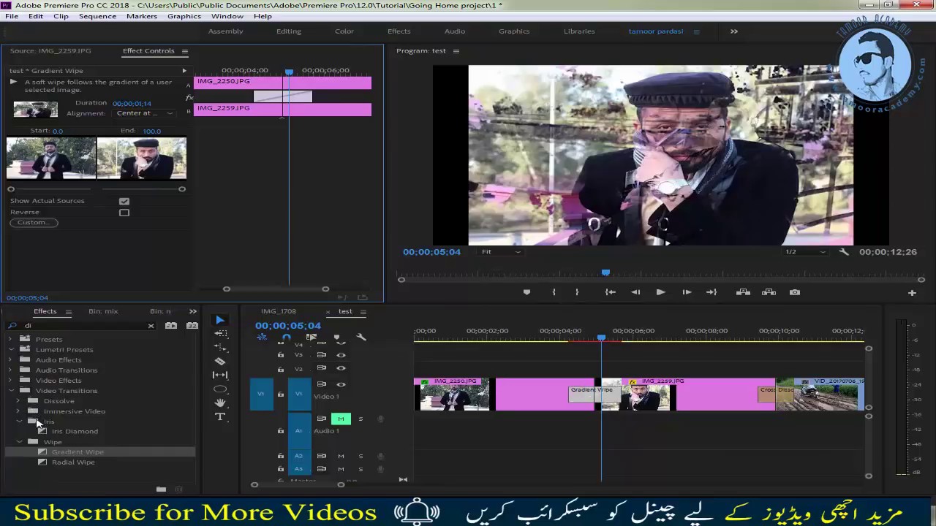
left_click(12, 393)
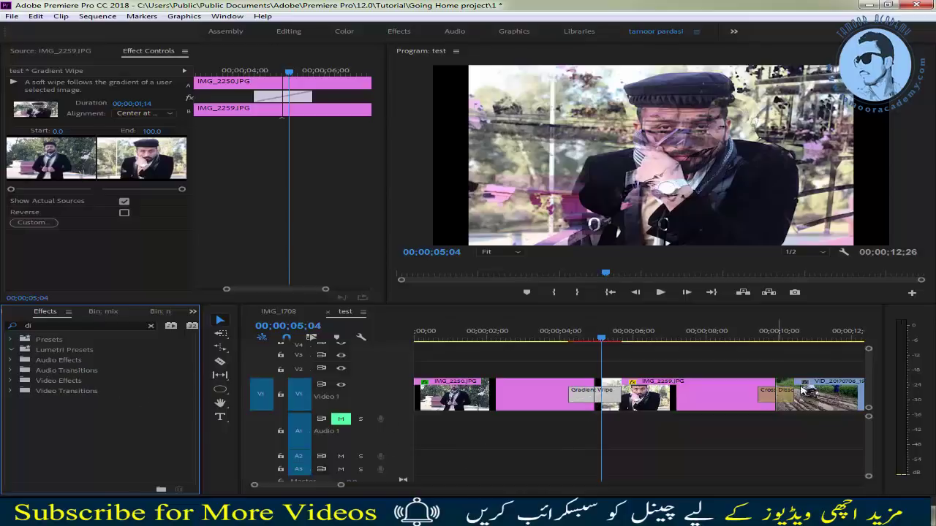
- Select and clear all the photos and transitions from the V1 track
left_click(801, 356)
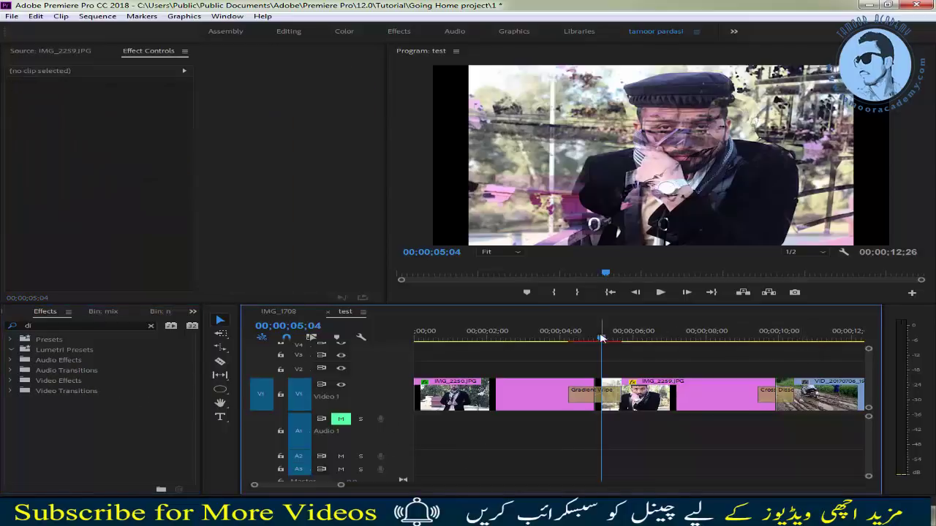
left_click_drag(798, 368, 514, 423)
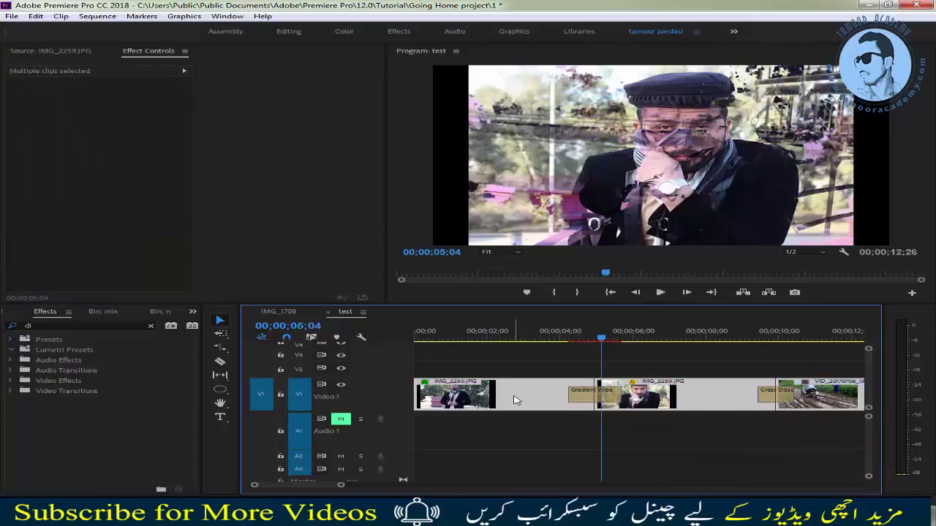
right_click(514, 401)
left_click(578, 96)
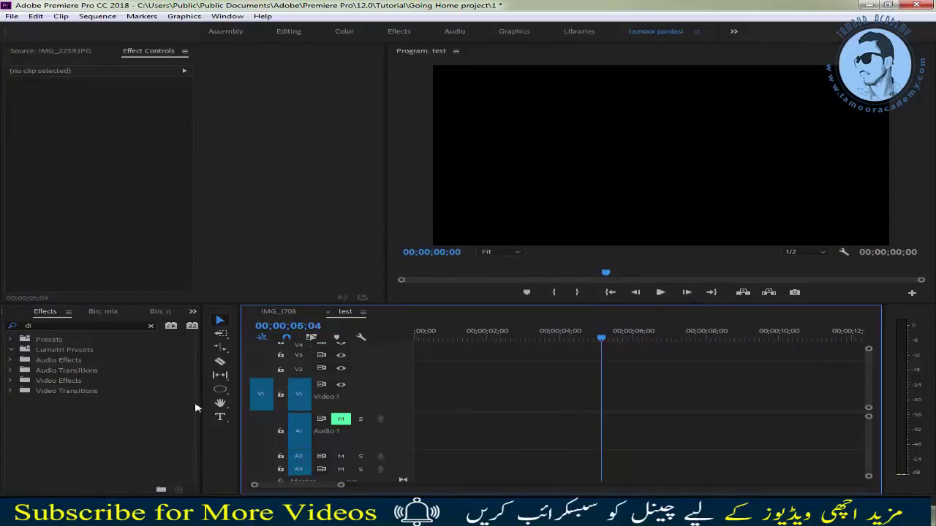
- Place the VID_20170706_190745688 muddy-road clip from Bin: mix at the timeline start
left_click(94, 313)
left_click_drag(108, 444, 450, 395)
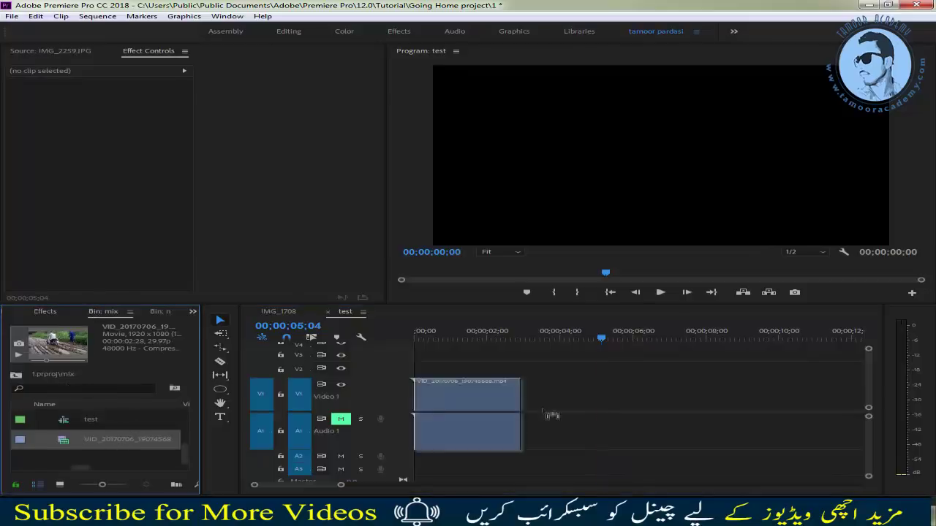
left_click(450, 338)
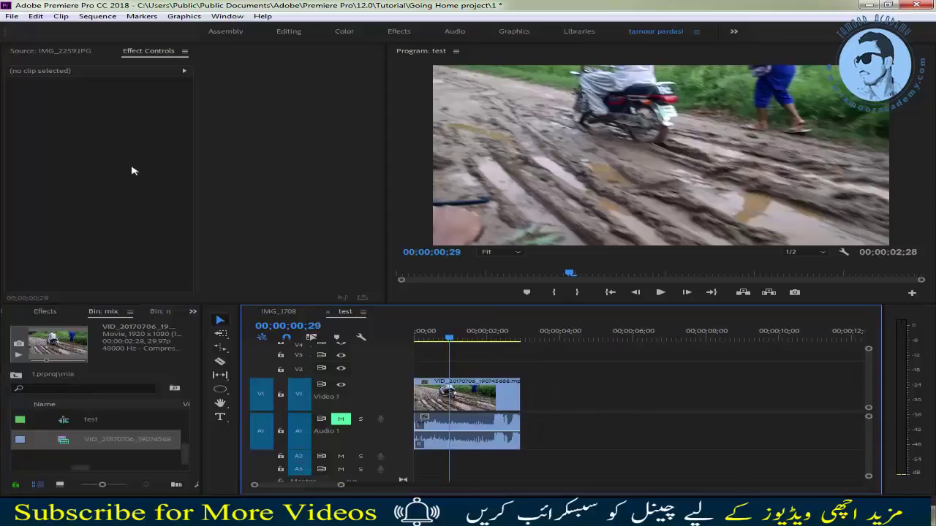
left_click(12, 16)
mouse_move(212, 196)
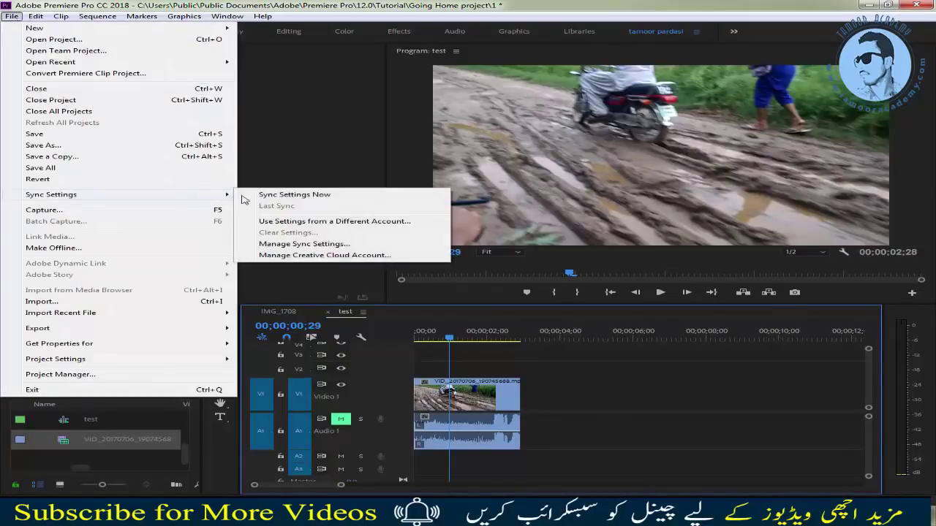
- Import Choose_Your_Path.mp3 and lay it on Audio 1 at the start of the timeline
left_click(203, 303)
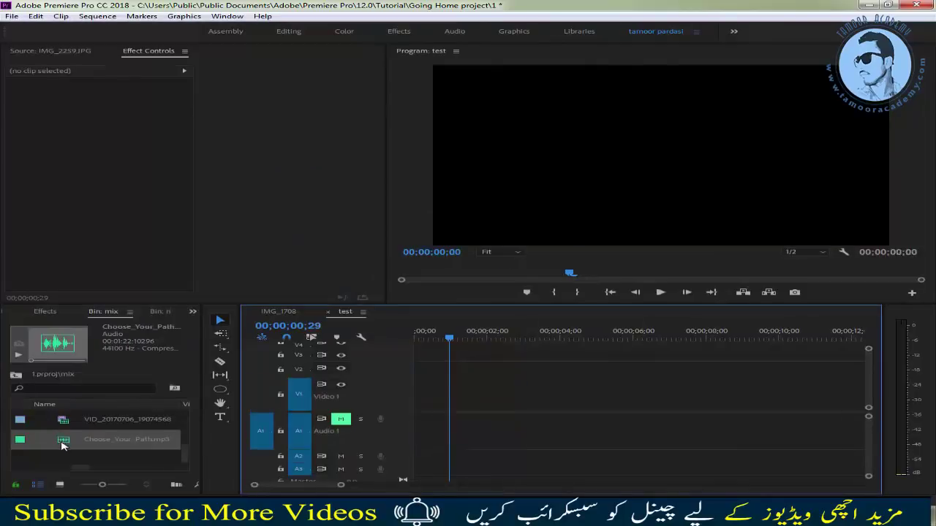
left_click_drag(62, 444, 440, 354)
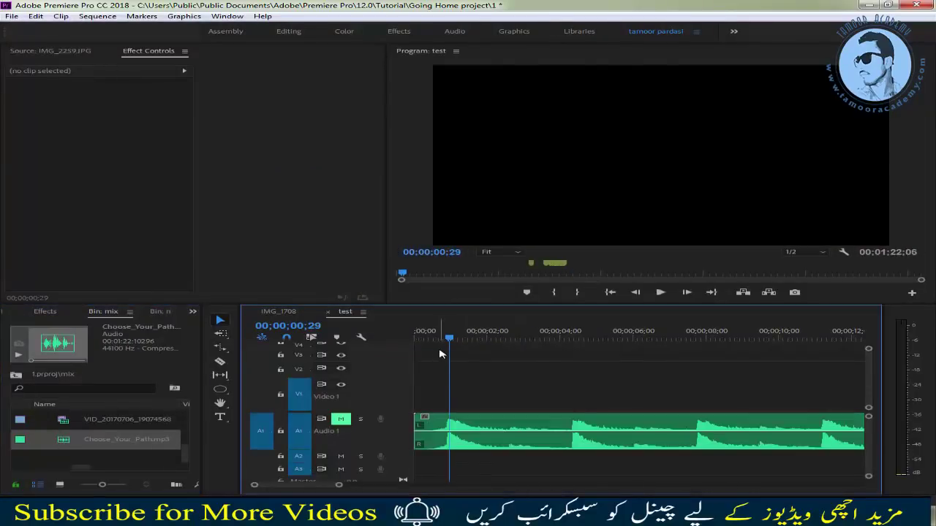
left_click(437, 343)
left_click(61, 315)
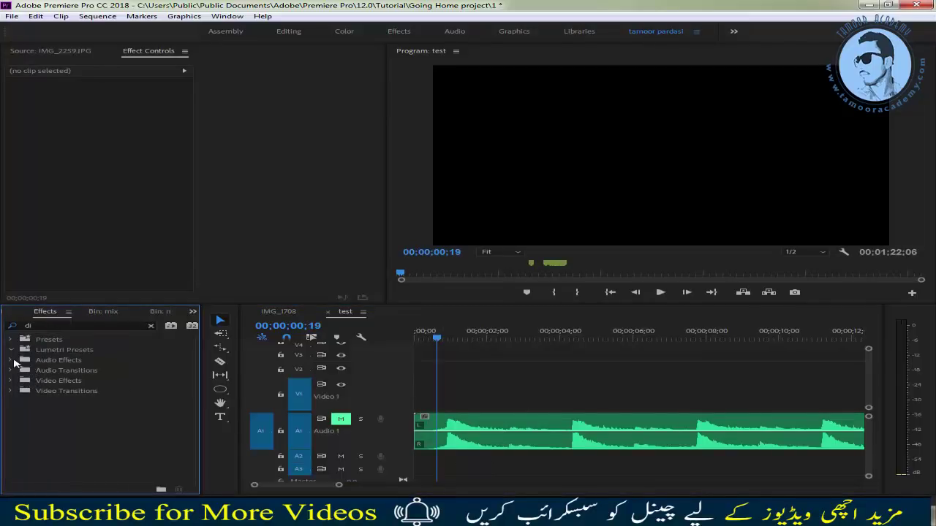
- Expand the Audio Effects category and play the sequence to check the music
left_click(13, 361)
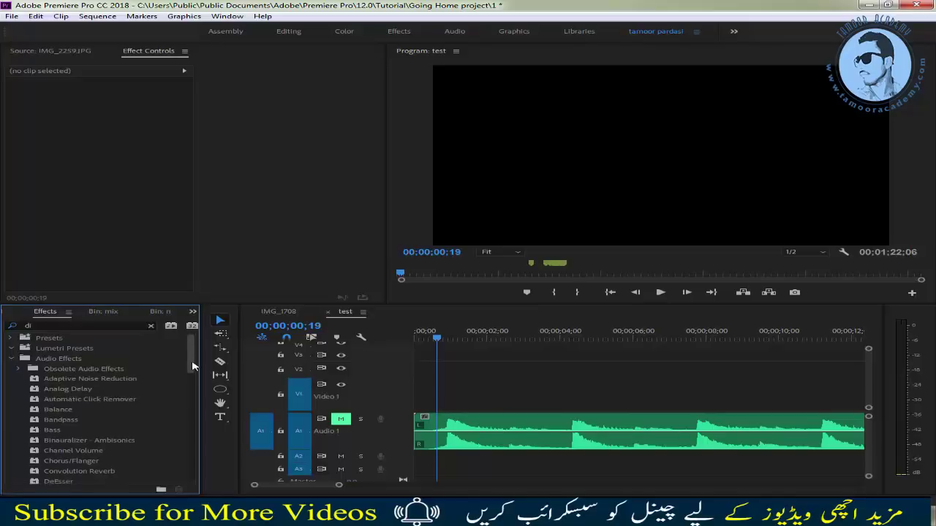
left_click_drag(193, 361, 193, 370)
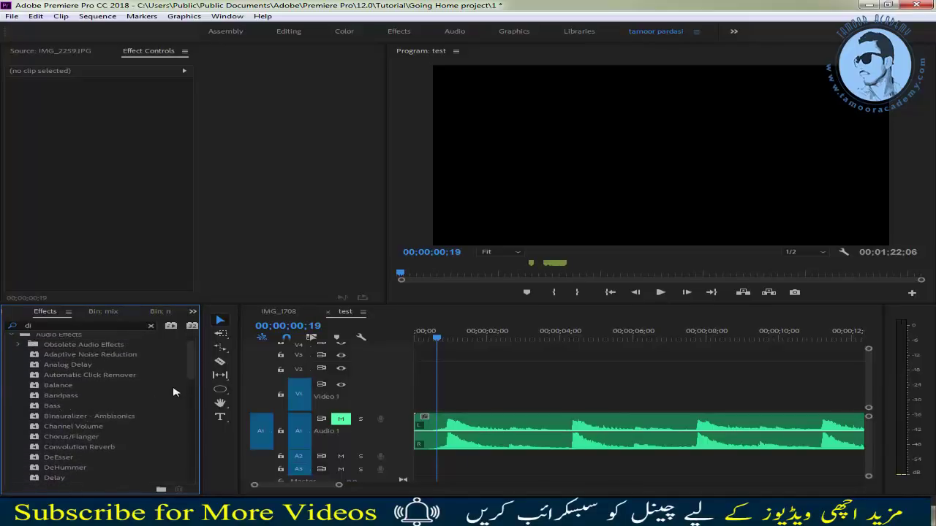
mouse_move(192, 367)
left_mouse_down()
mouse_move(198, 470)
mouse_move(215, 414)
mouse_move(211, 378)
left_mouse_up()
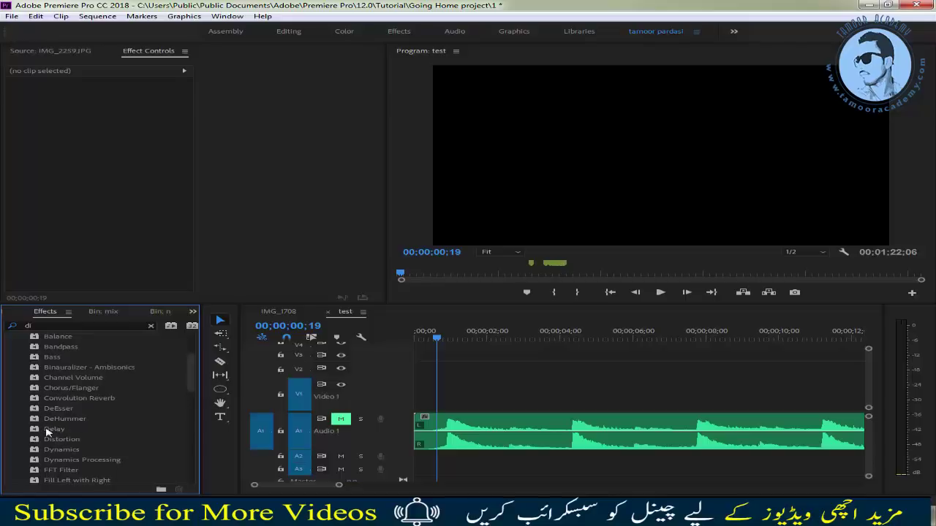
left_click(660, 293)
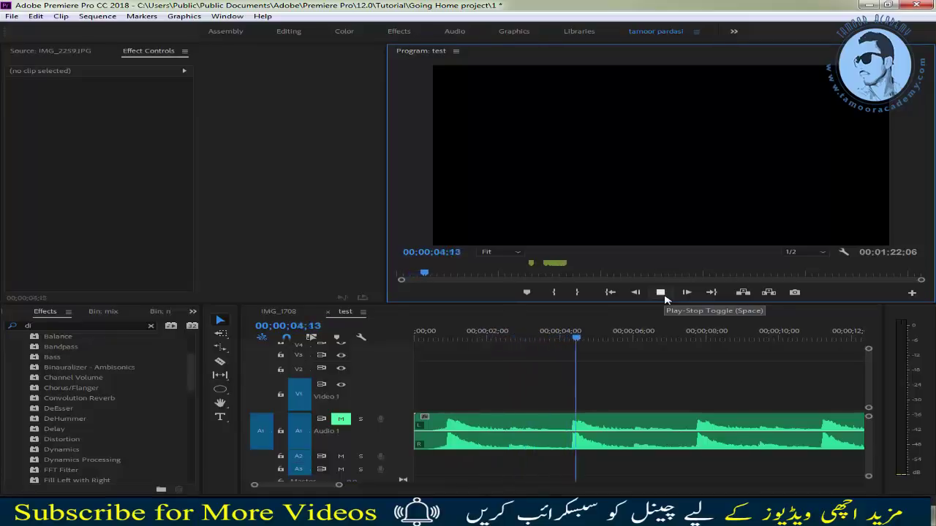
left_click(661, 295)
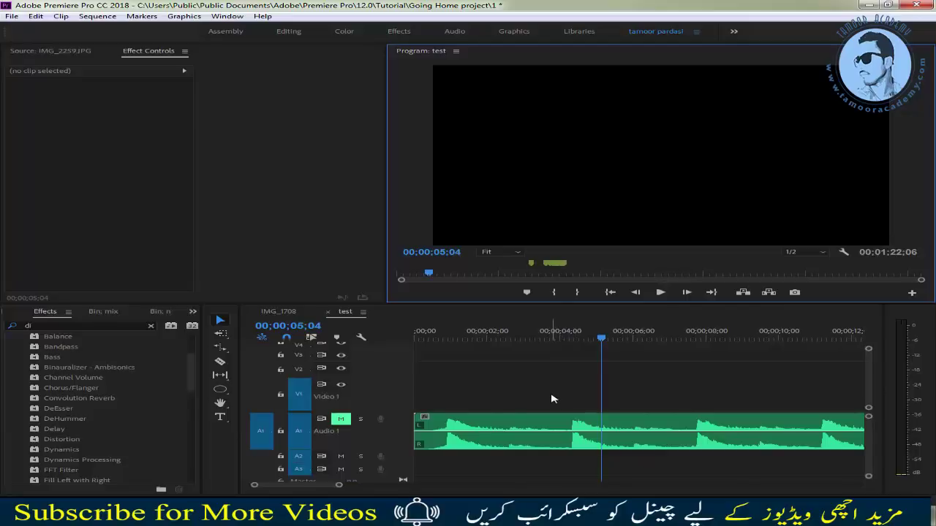
- Unmute Audio 1, replay the music, then zoom the timeline out
left_click(341, 419)
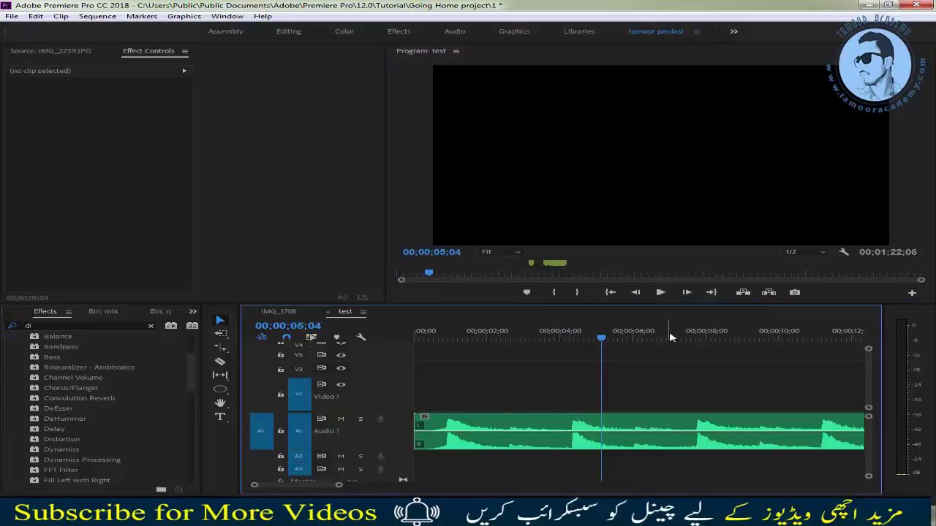
left_click(661, 293)
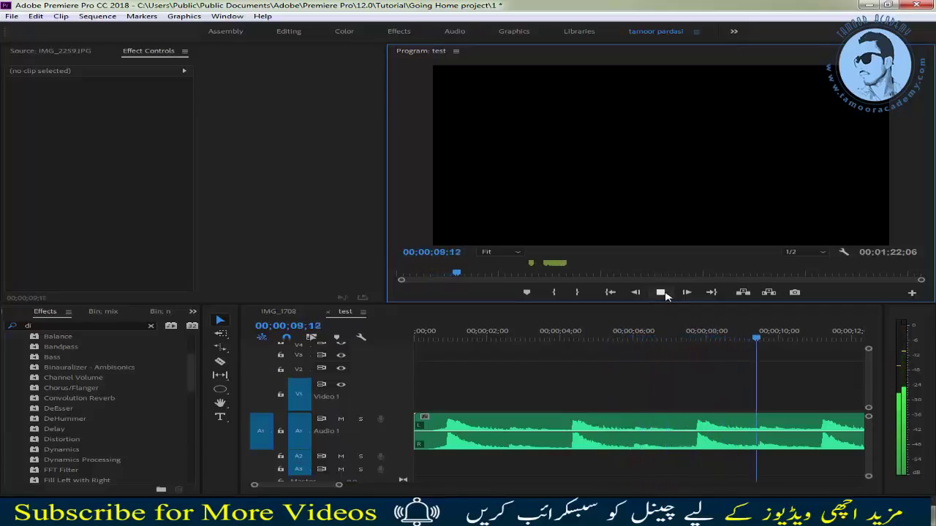
key("space")
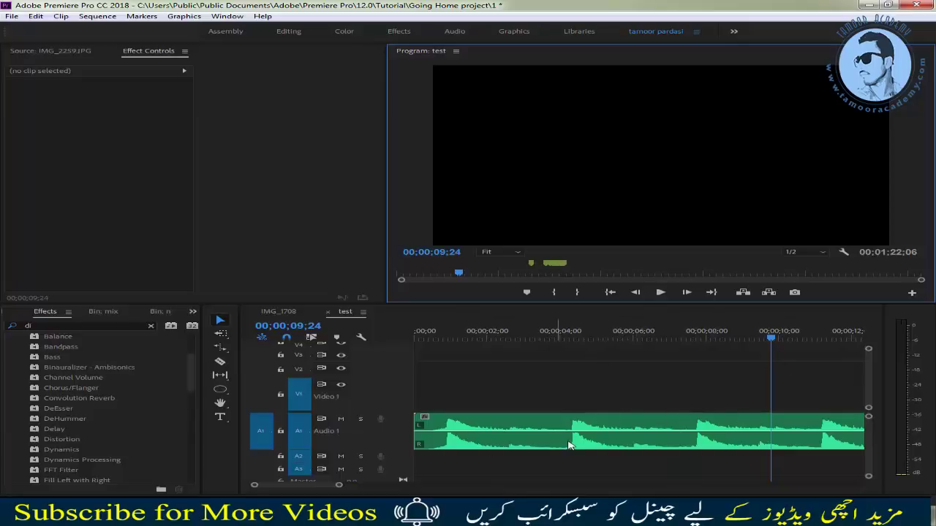
left_click_drag(339, 486, 381, 485)
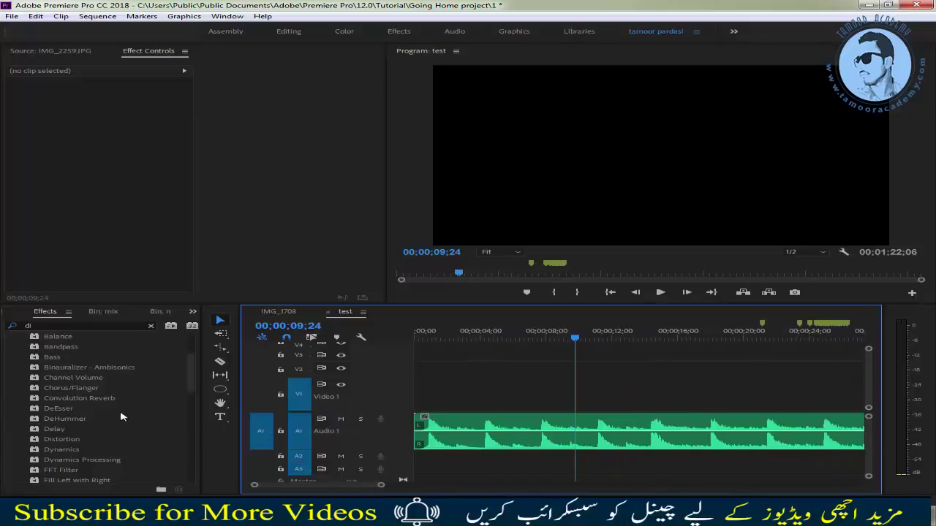
- Apply Delay to Choose_Your_Path.mp3 with a 1.000-second delay and play it back
left_click_drag(67, 431, 446, 431)
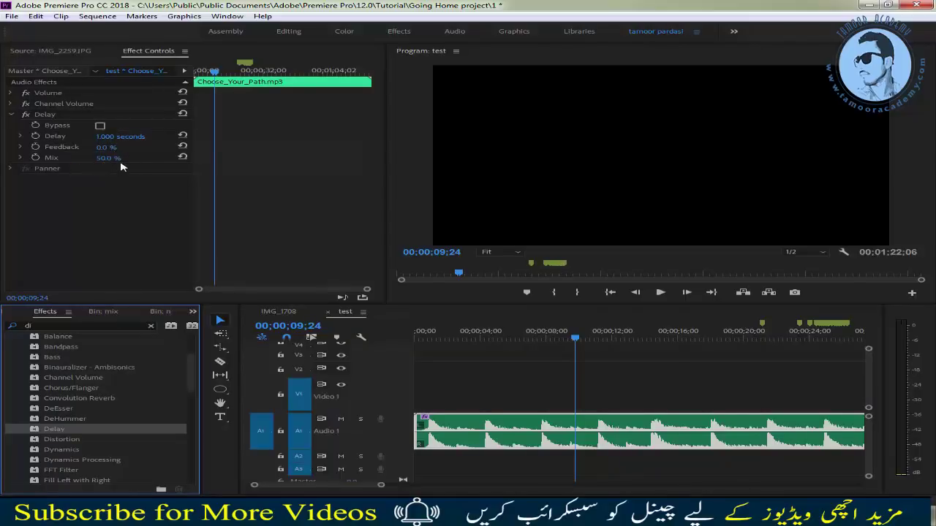
left_click(103, 137)
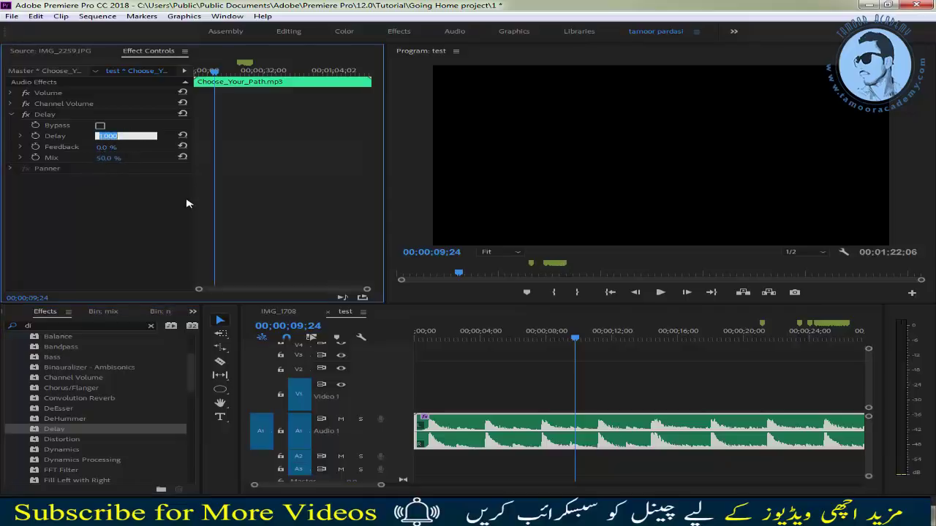
left_click(659, 293)
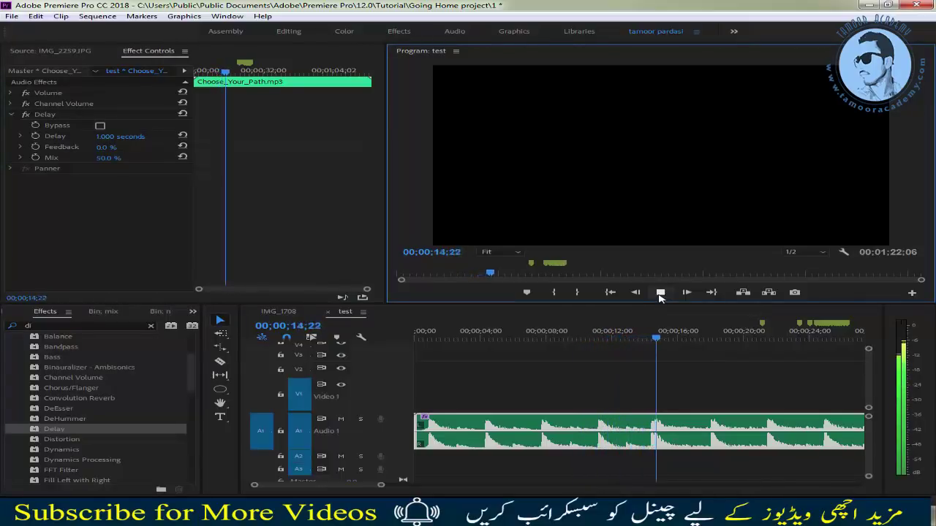
left_click(660, 293)
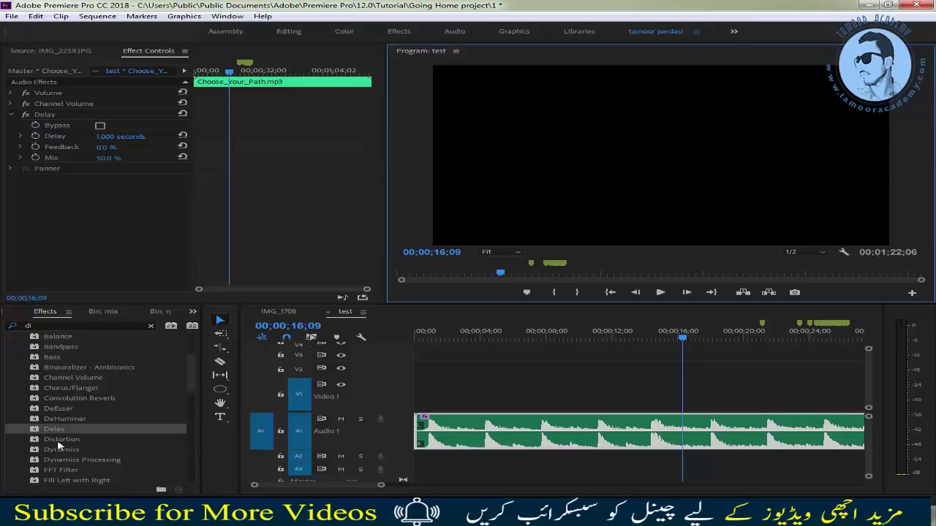
left_click_drag(195, 395, 184, 370)
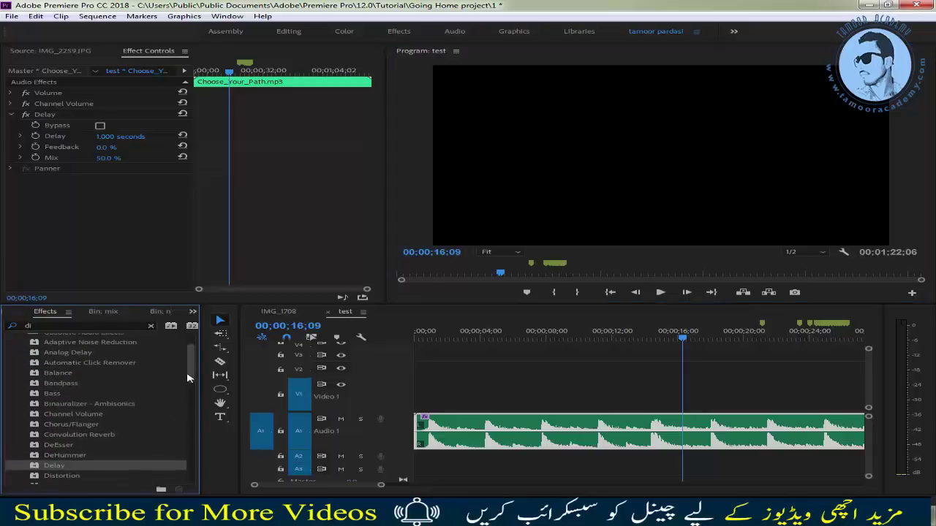
scroll(184, 371, "down", 5)
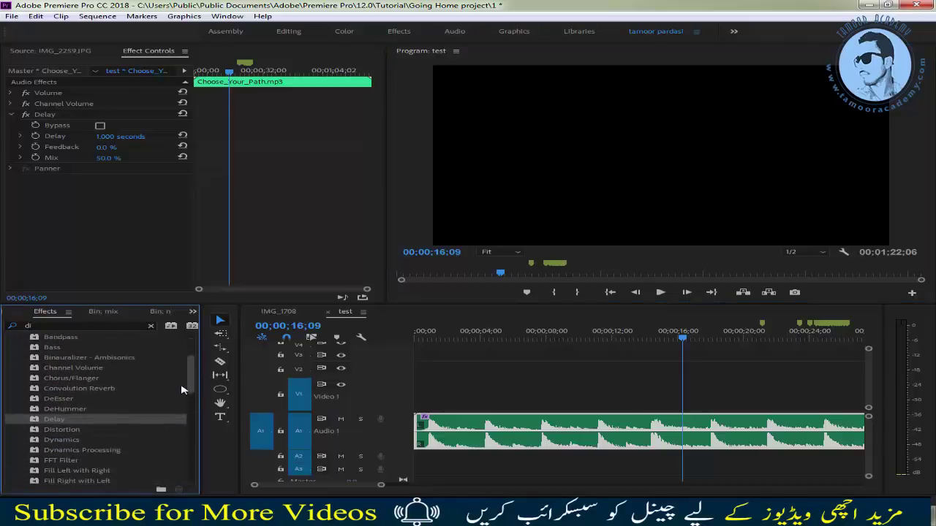
- Apply the Bass effect to the music, raise Boost to 1.1 dB, and preview
left_click_drag(33, 349, 459, 441)
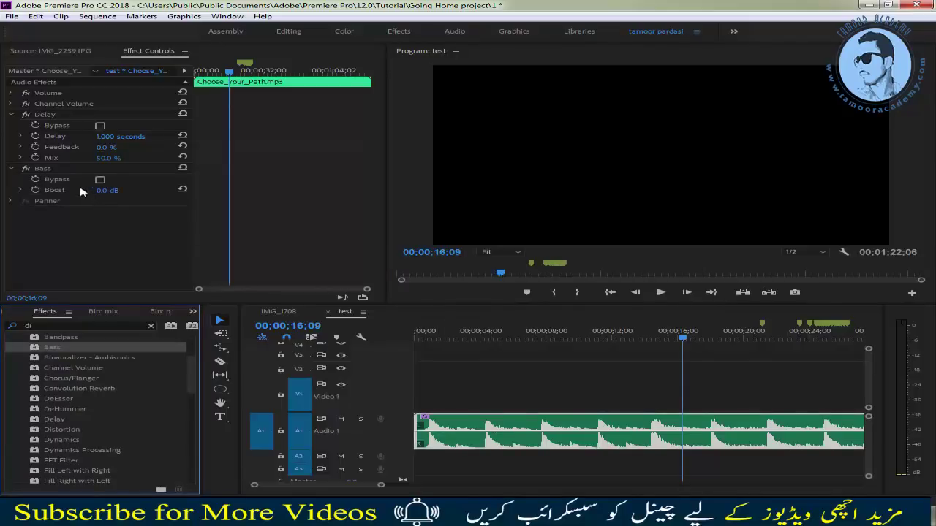
left_click_drag(107, 193, 114, 192)
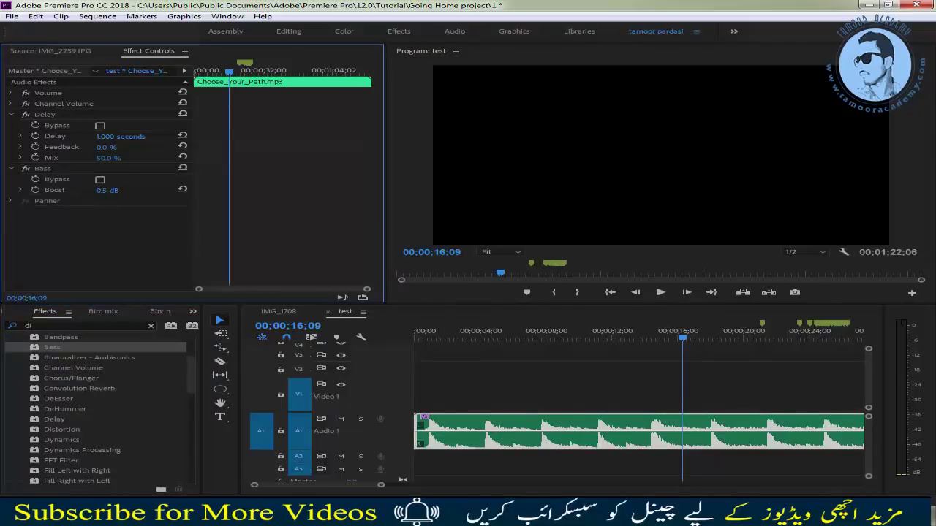
left_click(662, 294)
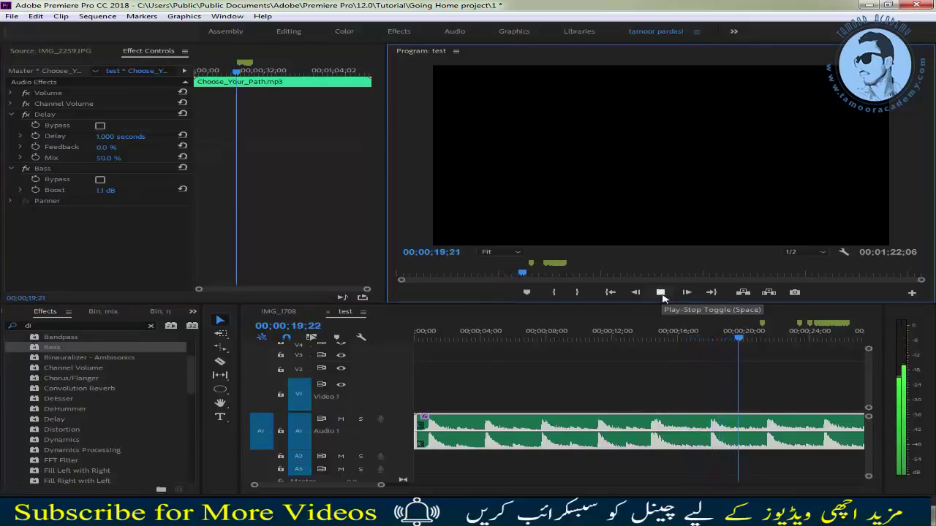
left_click(662, 294)
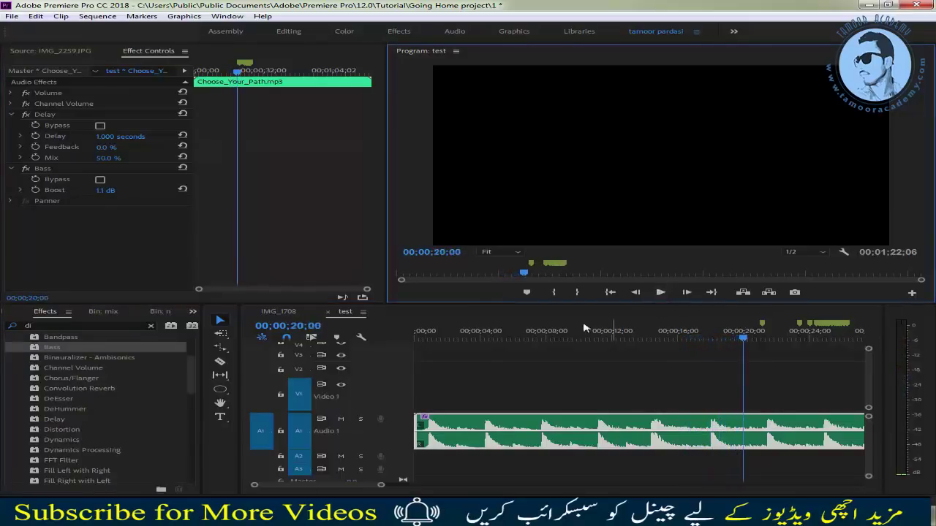
- Play the music with its effects and zoom the timeline to show the whole clip
left_click(25, 122)
left_click(660, 292)
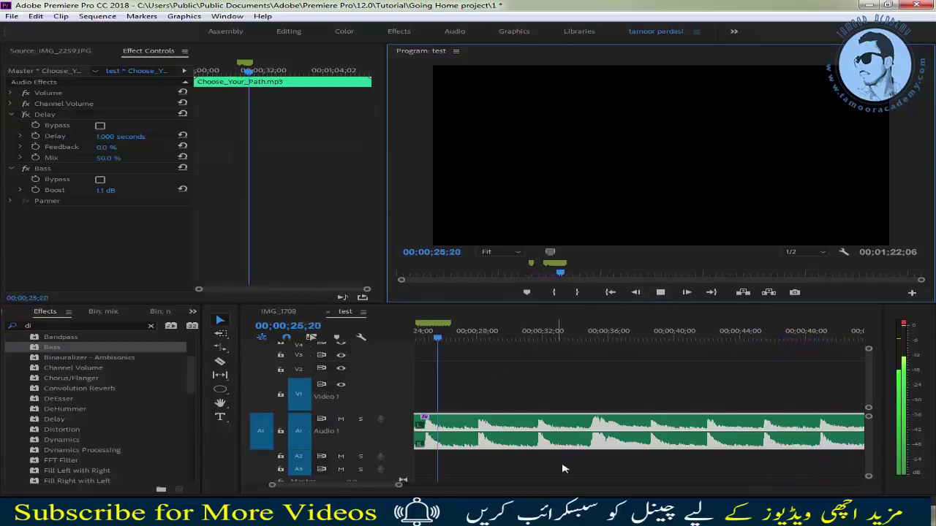
mouse_move(381, 485)
left_mouse_down()
mouse_move(346, 486)
mouse_move(564, 485)
left_mouse_up()
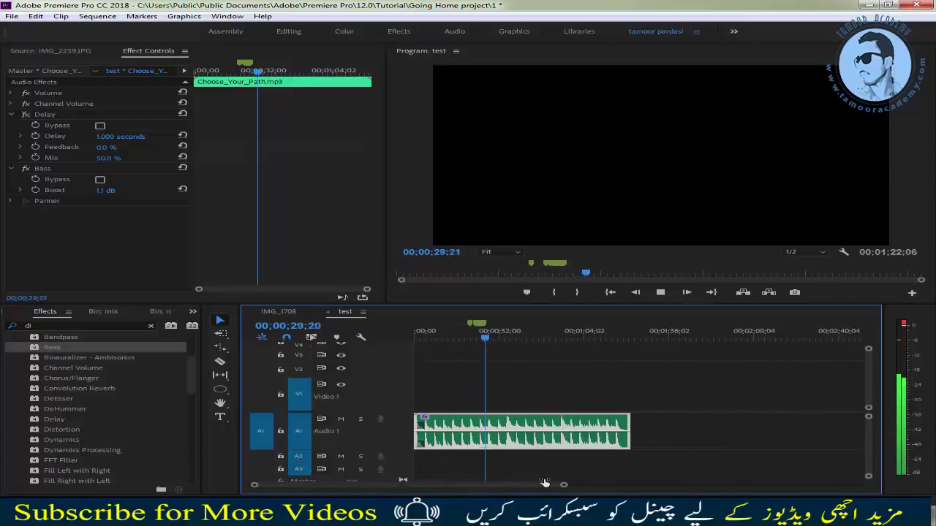
left_click(660, 293)
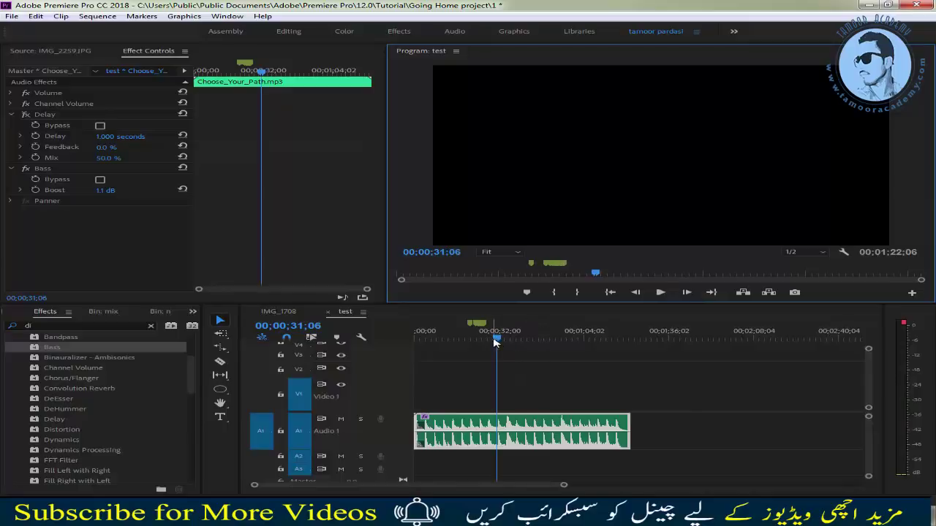
left_click_drag(496, 342, 513, 342)
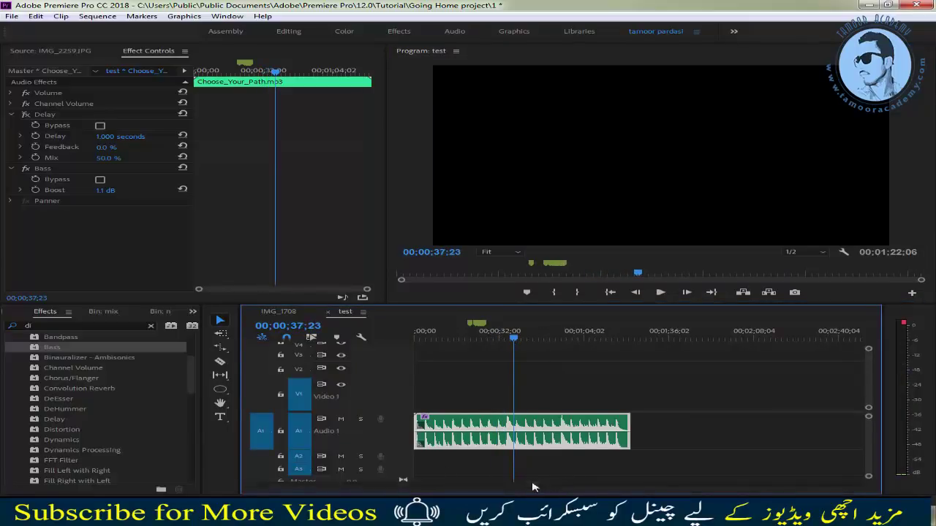
scroll(483, 488, "up", 5)
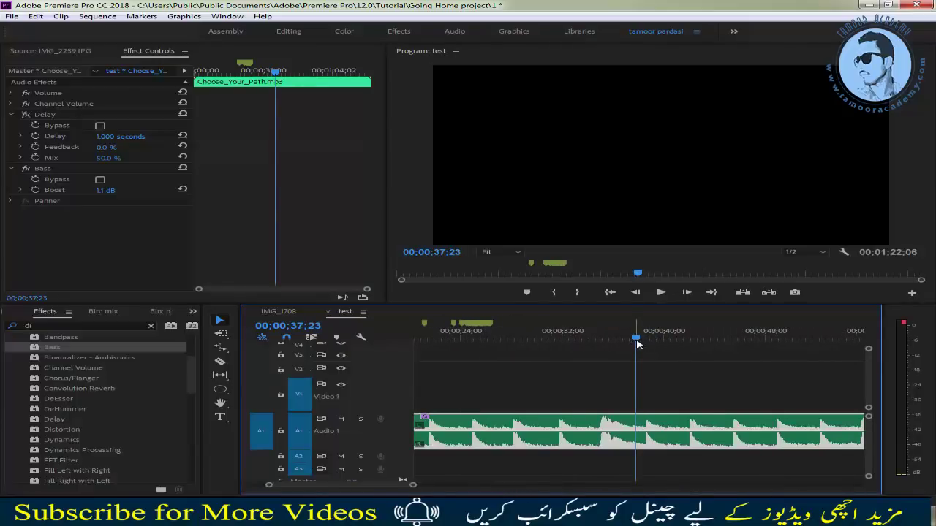
- Scrub through the music from 38 to 43 seconds, then park the playhead at 00;00;37;23
left_click_drag(637, 342, 647, 338)
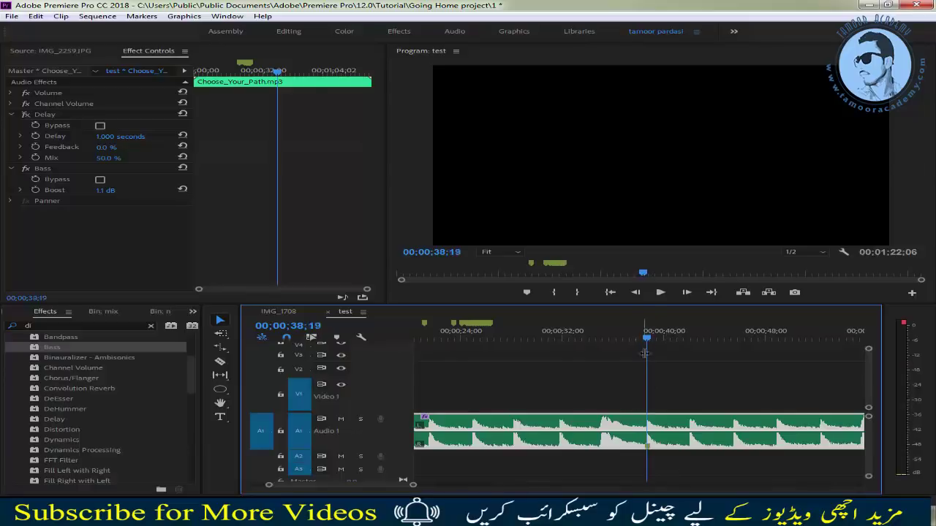
left_click_drag(656, 344, 690, 341)
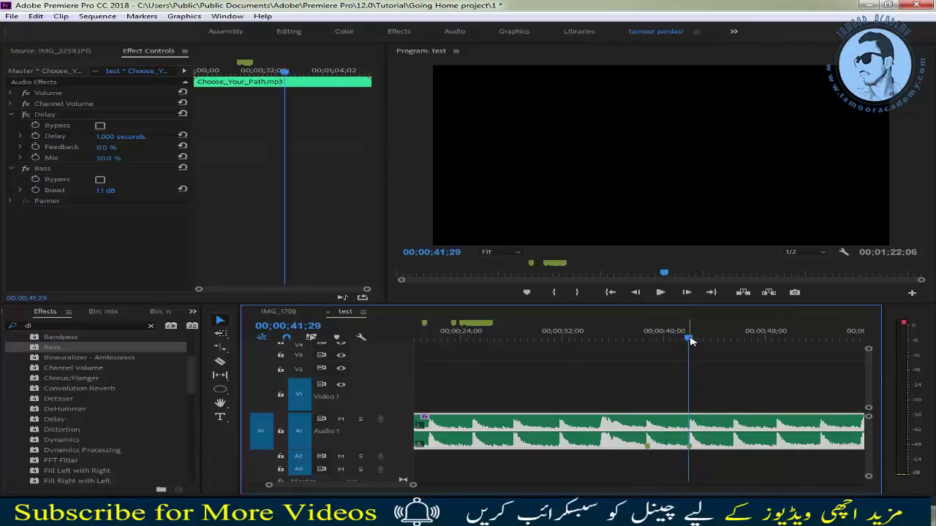
left_click_drag(691, 341, 708, 342)
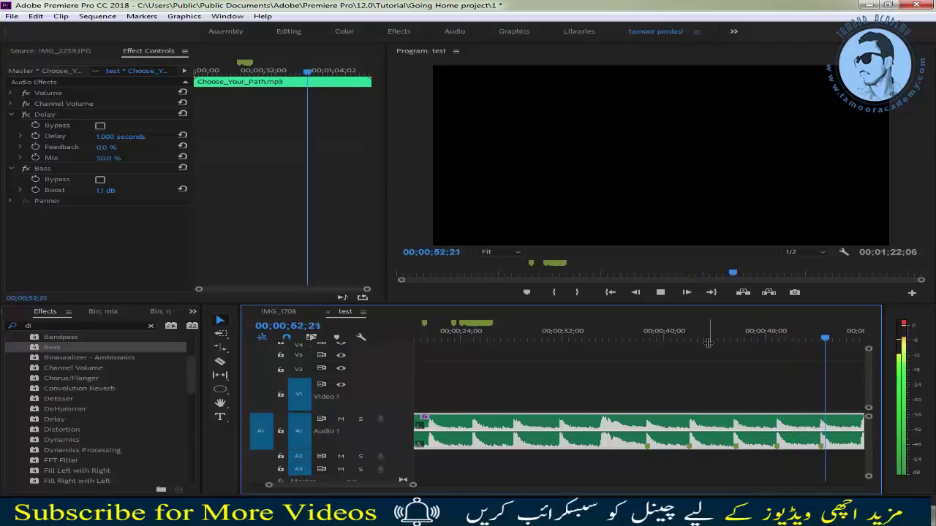
key("space")
left_click(637, 334)
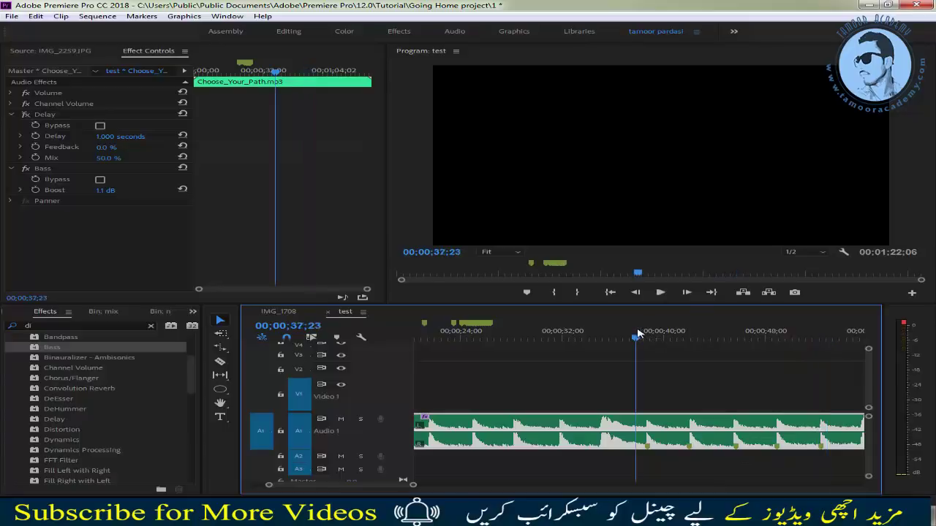
- Place IMG_1708.JPG, IMG_2250.JPG and IMG_2259.JPG back to back on V1 at the playhead
left_click(100, 312)
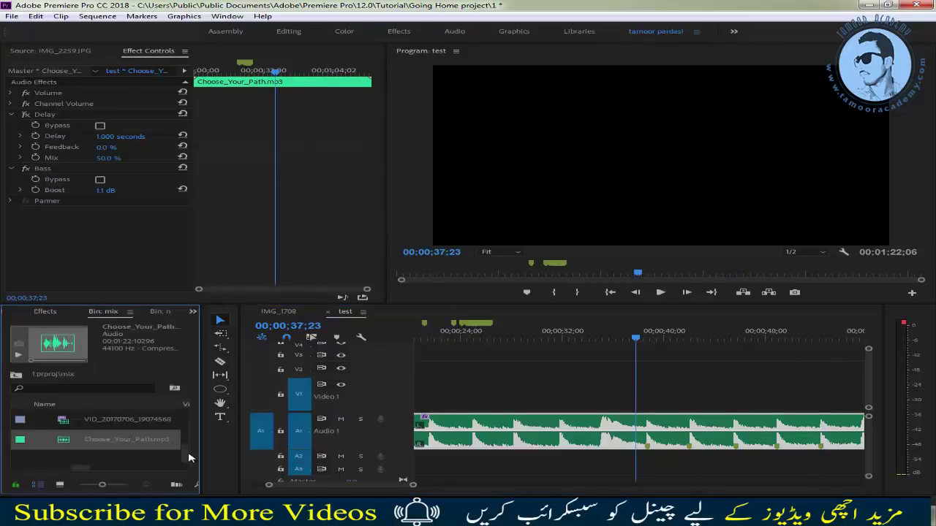
left_click_drag(189, 457, 188, 430)
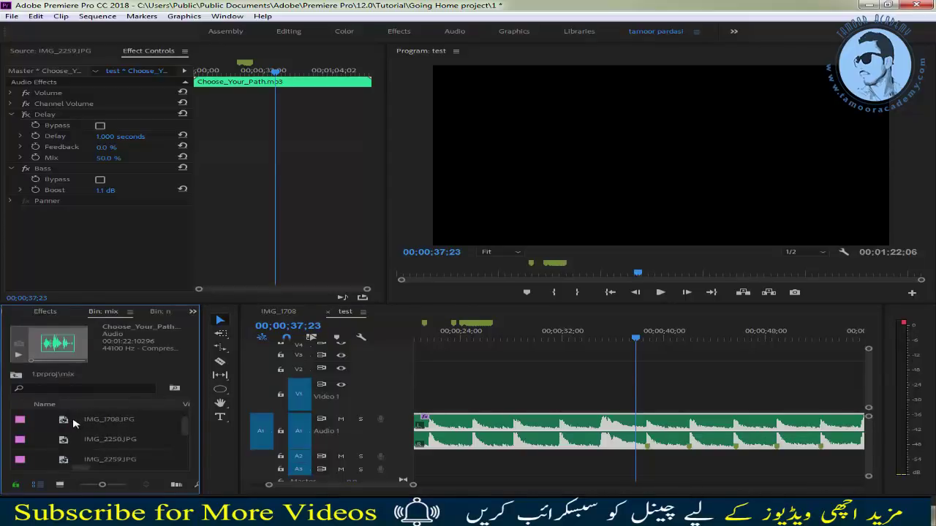
left_click_drag(74, 423, 656, 386)
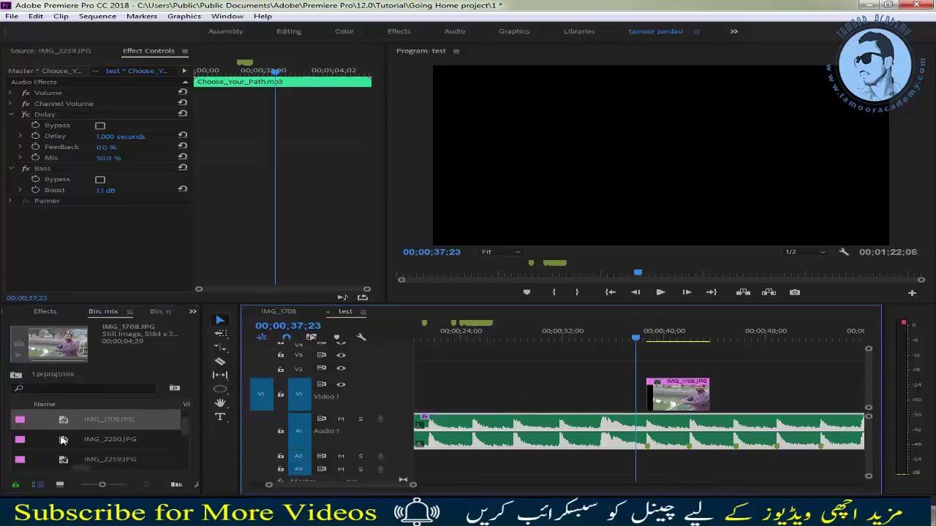
left_click_drag(63, 439, 715, 397)
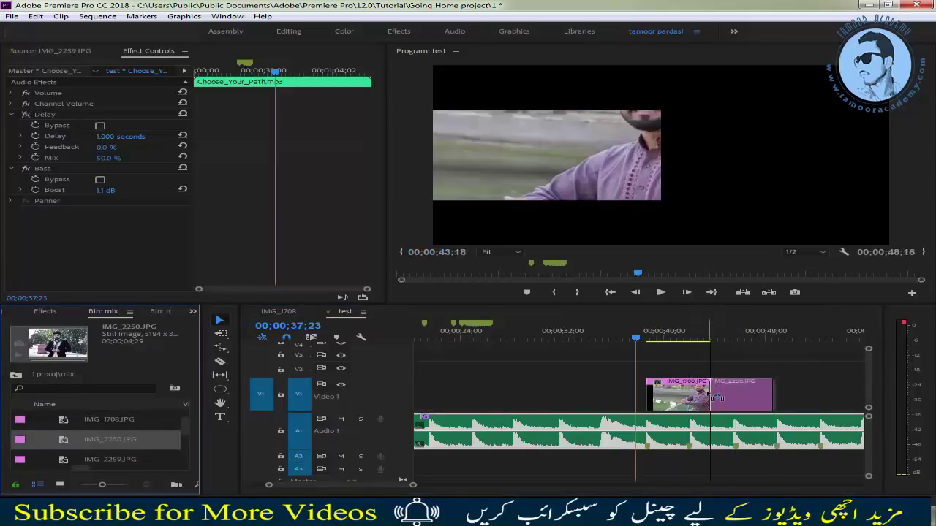
mouse_move(709, 395)
left_mouse_down()
mouse_move(670, 396)
mouse_move(700, 401)
mouse_move(689, 395)
left_mouse_up()
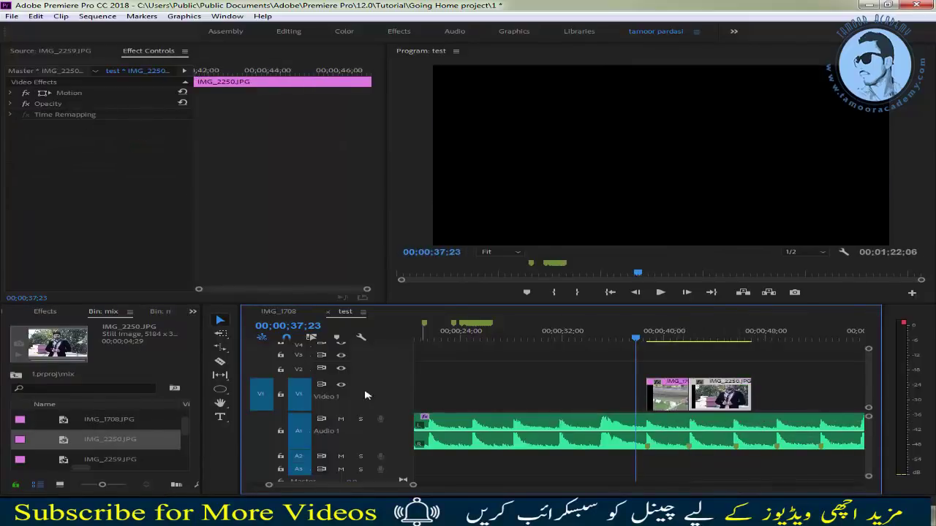
left_click_drag(62, 459, 769, 395)
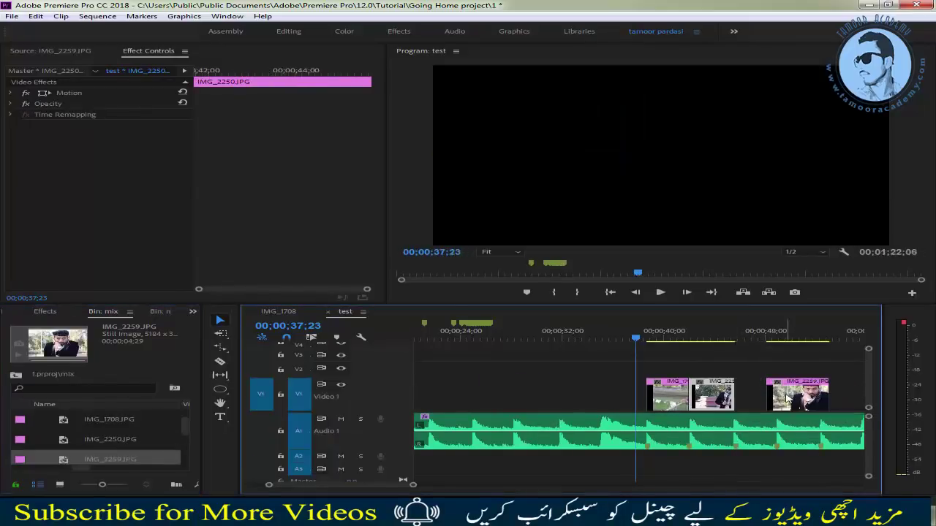
left_click_drag(790, 397, 758, 397)
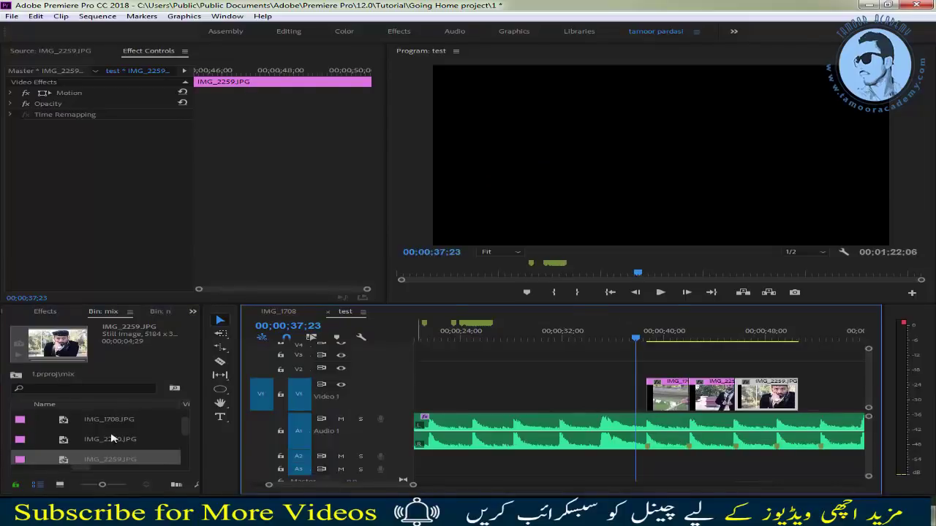
- Put the VID_20170706 video clip after IMG_2259, then preview from 00;00;38;15
left_click_drag(184, 430, 183, 447)
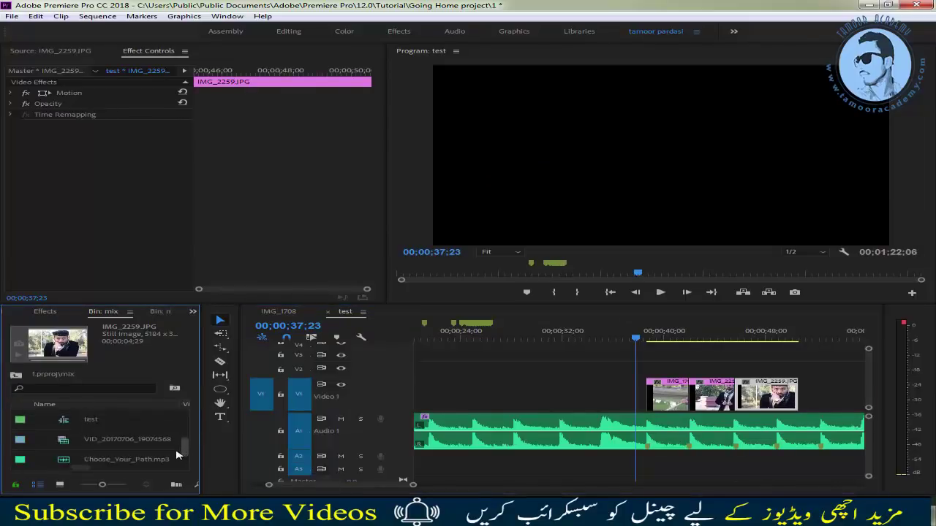
left_click_drag(63, 439, 839, 407)
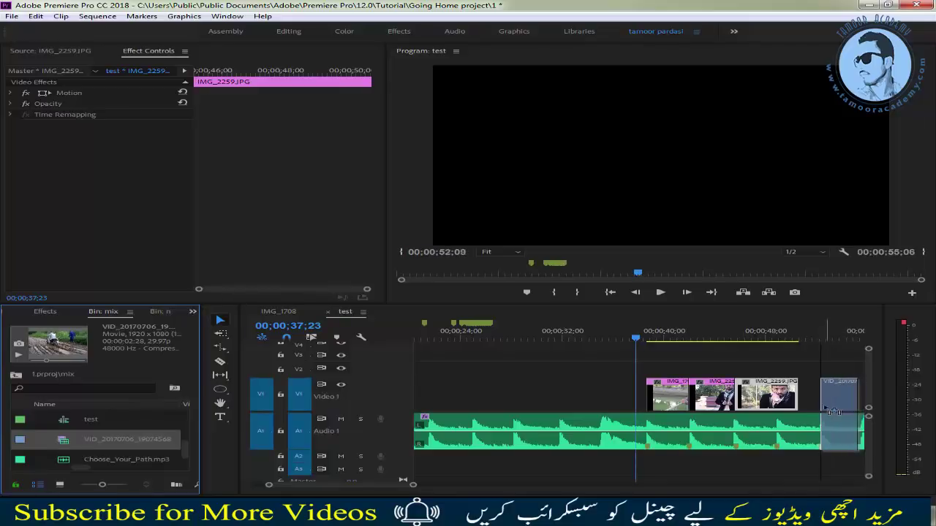
left_click_drag(839, 408, 818, 395)
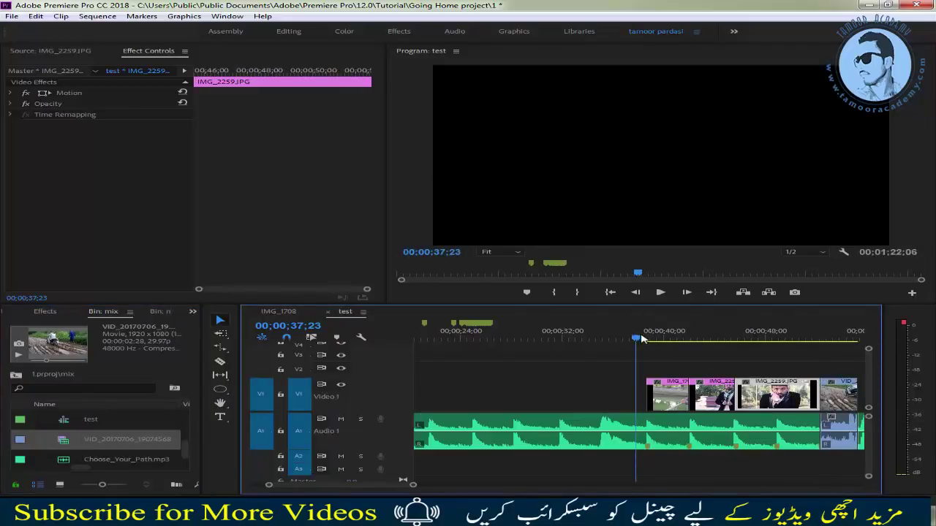
left_click_drag(641, 339, 645, 338)
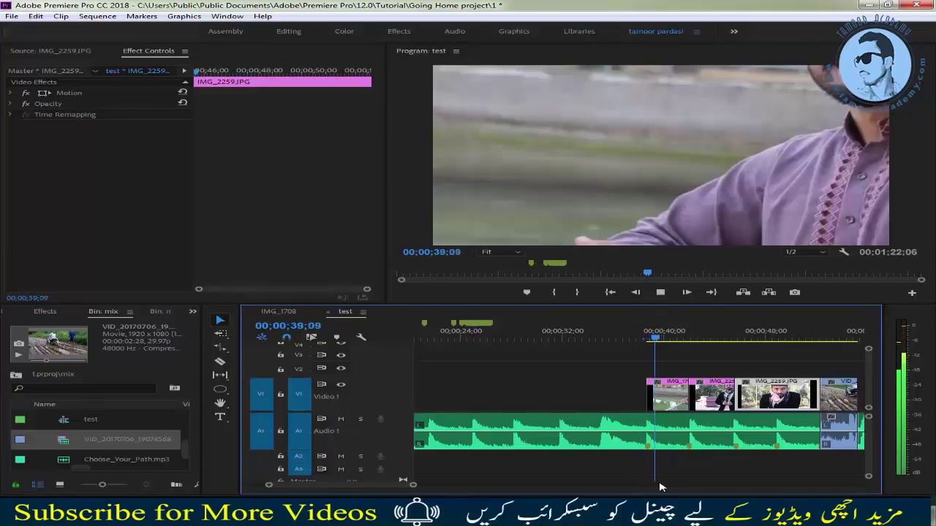
key("space")
left_click_drag(627, 390, 804, 395)
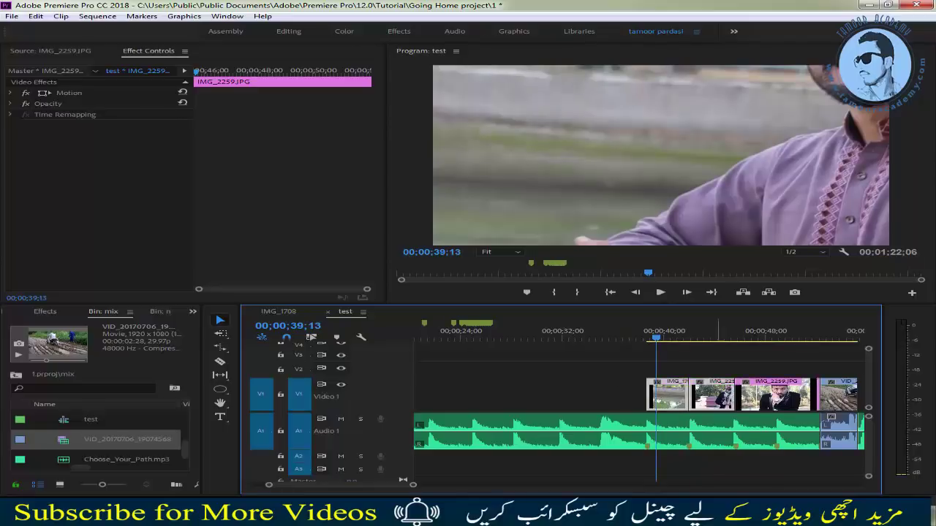
- Scale the selected V1 photos and video clip to the frame size
right_click(718, 395)
left_click(774, 412)
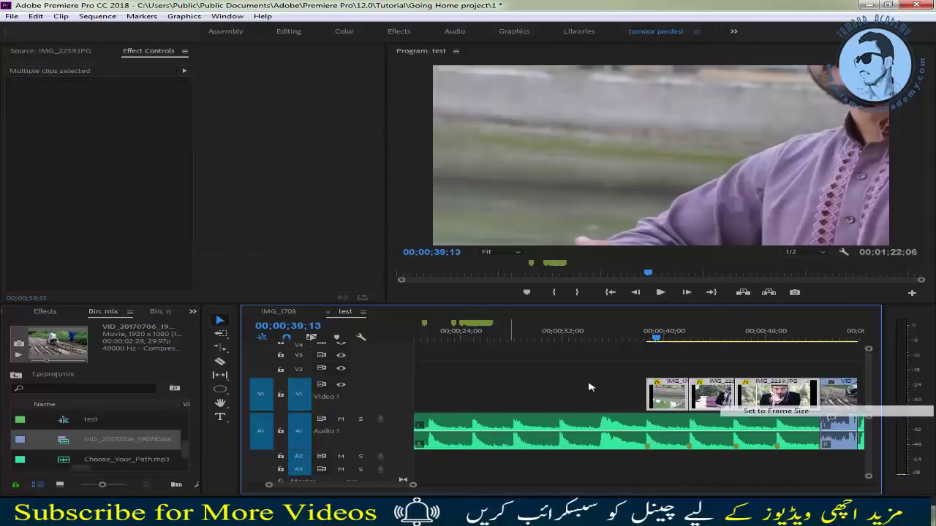
left_click(645, 340)
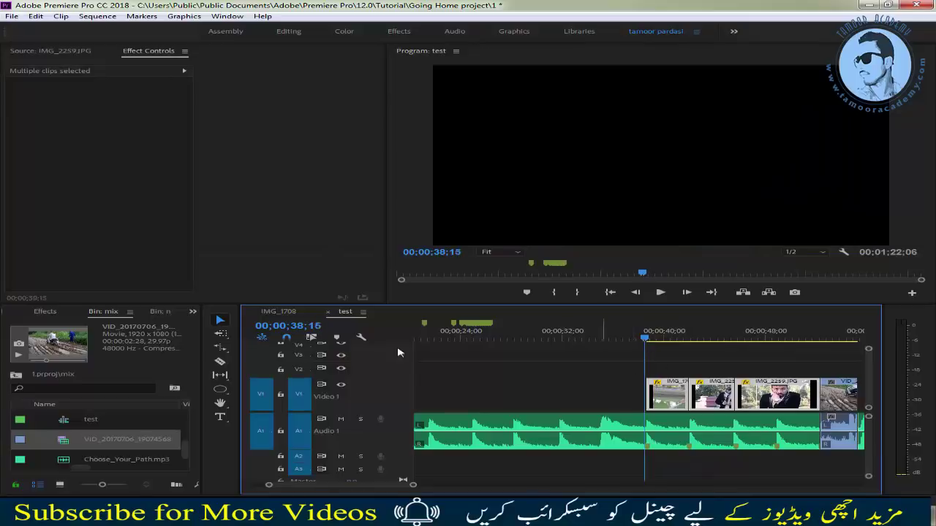
- Add Dip to Black at the first photo's start and at each cut between V1 clips
left_click(43, 312)
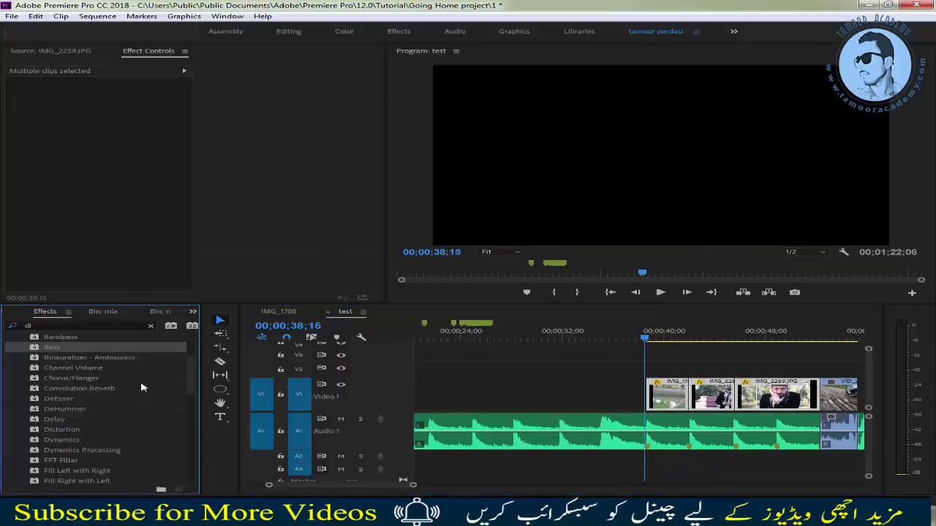
scroll(142, 388, "up", 10)
left_click(10, 360)
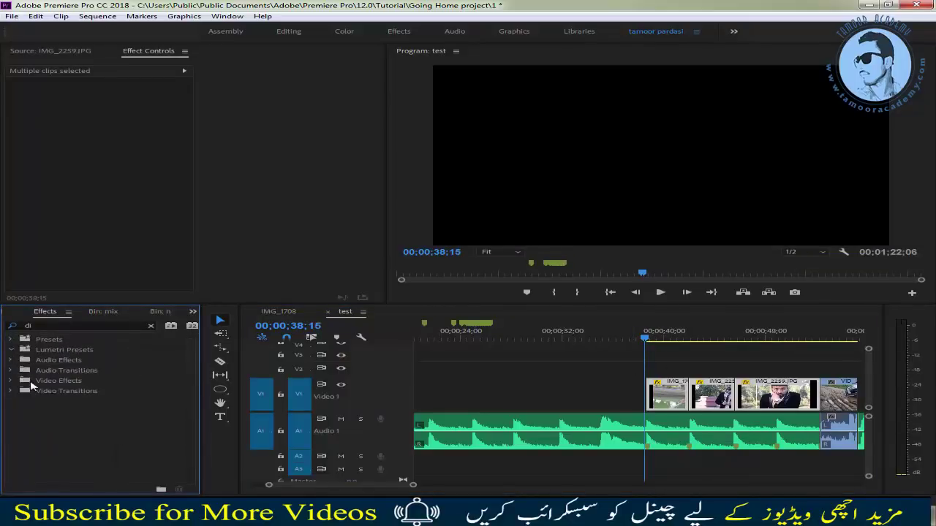
left_click(12, 391)
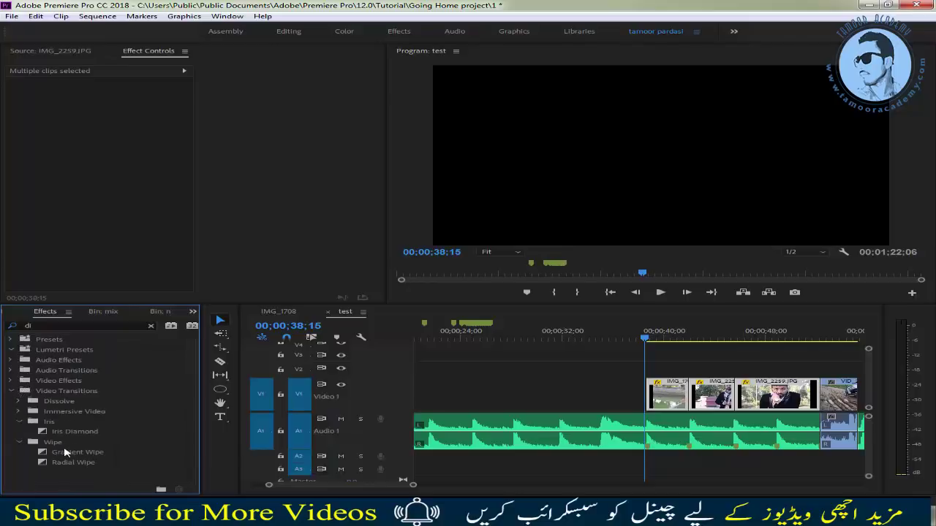
left_click(19, 401)
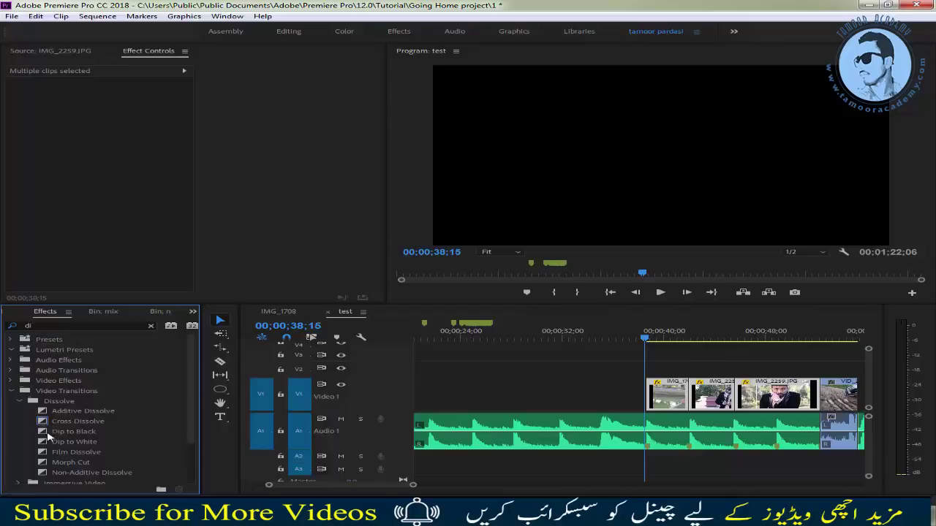
left_click_drag(48, 433, 649, 395)
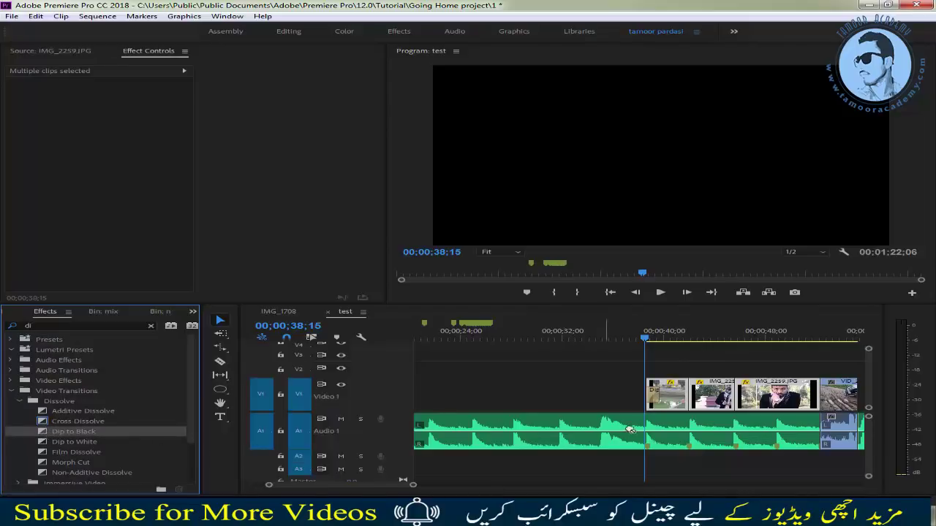
left_click_drag(629, 429, 699, 404)
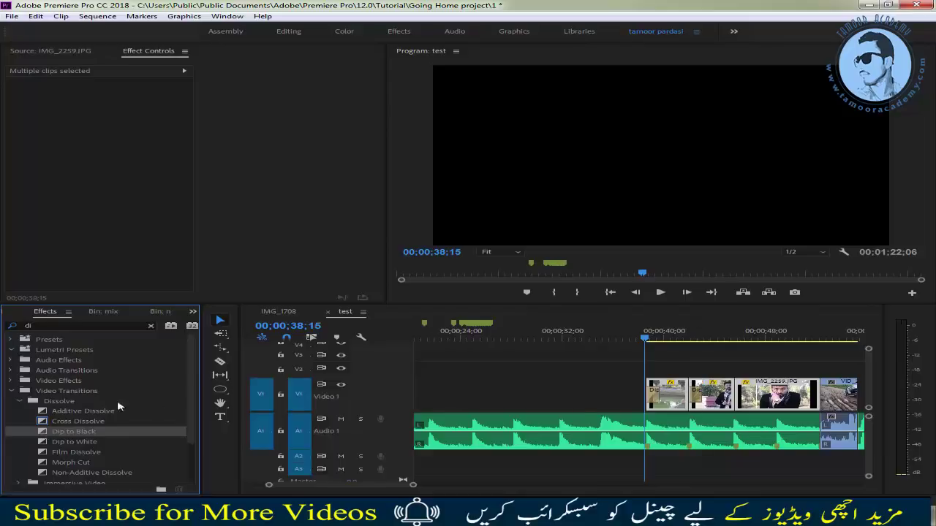
left_click_drag(755, 401, 737, 398)
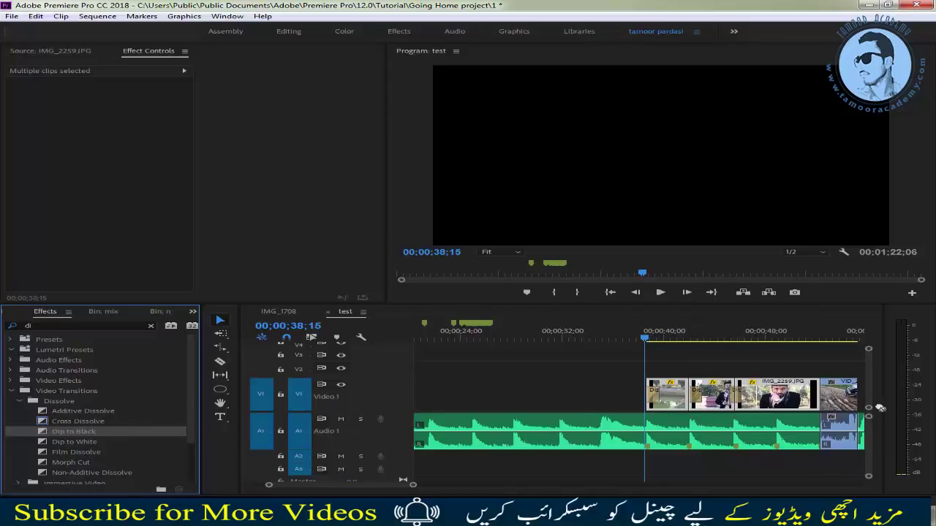
left_click_drag(880, 408, 821, 398)
left_click_drag(648, 346, 630, 344)
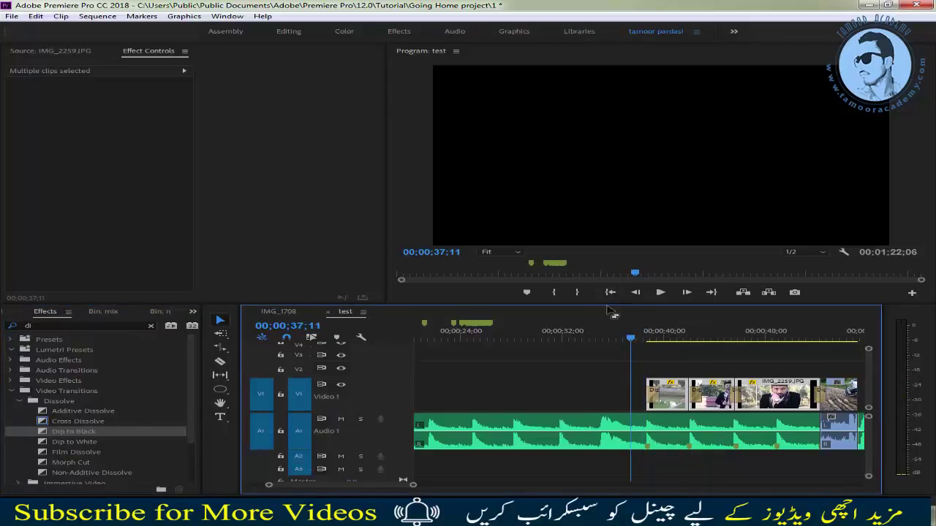
- Trim IMG_2259's end to 48;25 and slide the video clip left to close the gap
left_click(661, 292)
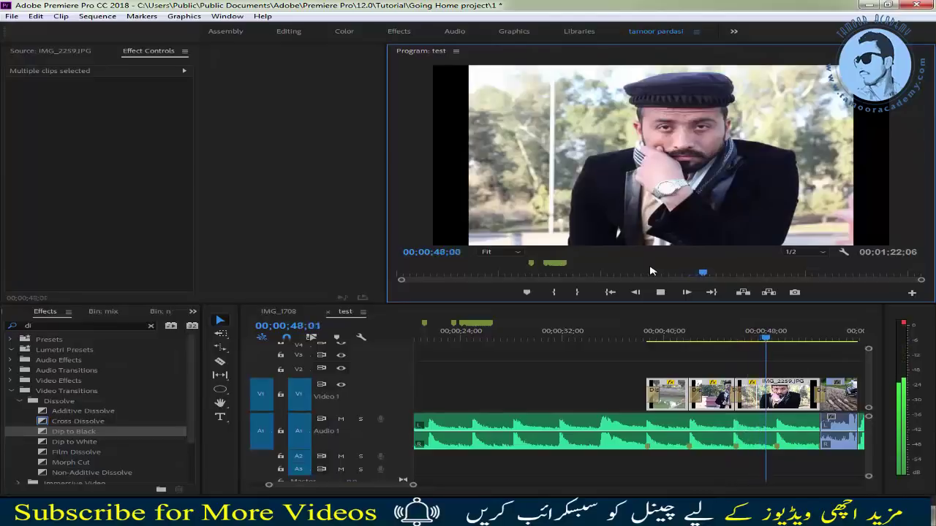
key("space")
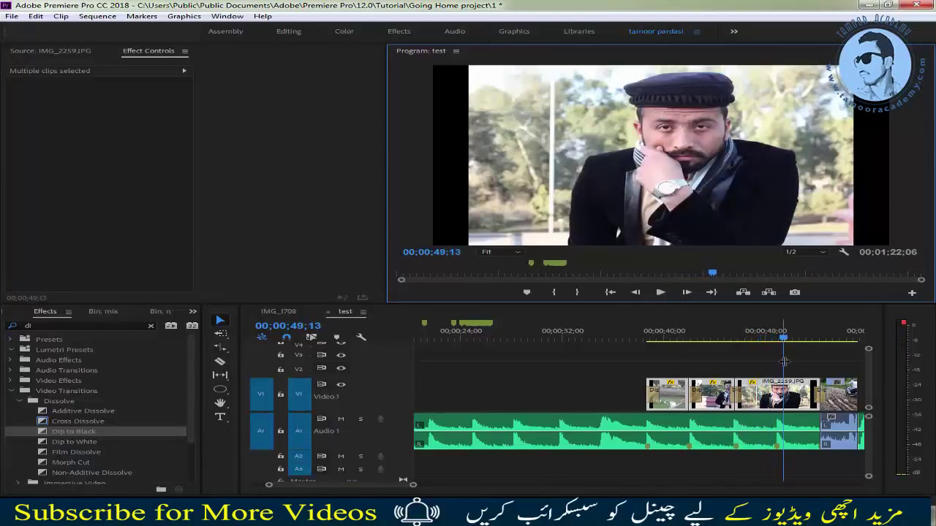
left_click_drag(783, 344, 776, 344)
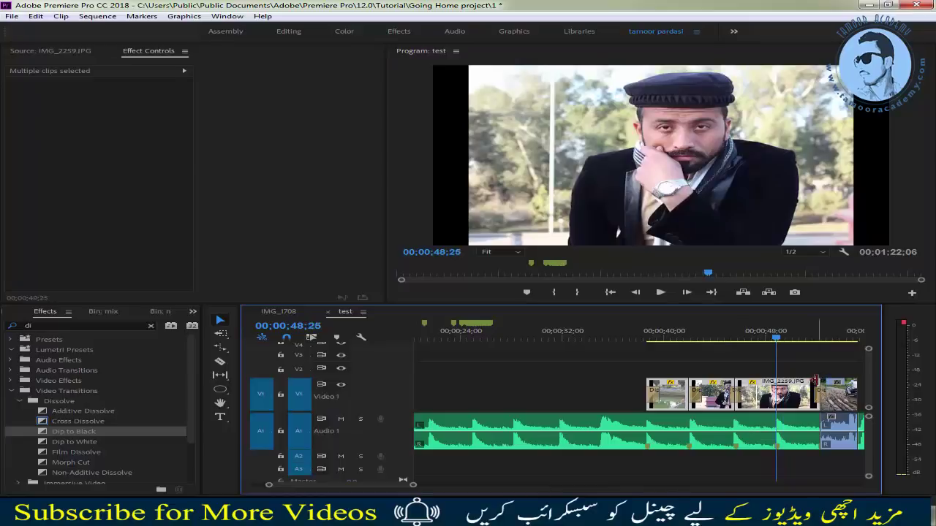
left_click_drag(816, 381, 776, 381)
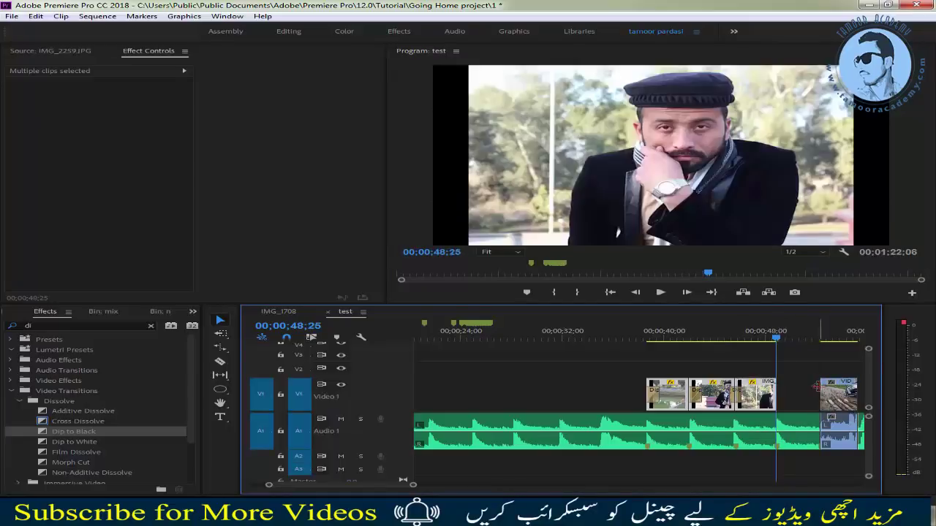
left_click_drag(837, 395, 794, 395)
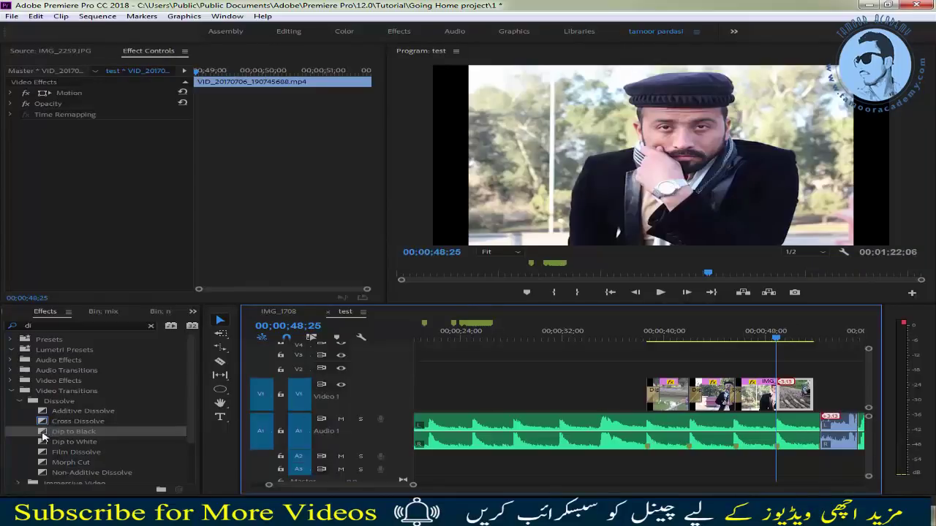
- Add Dip to White between IMG_2259 and the video clip, and play it back
left_click_drag(46, 442, 779, 395)
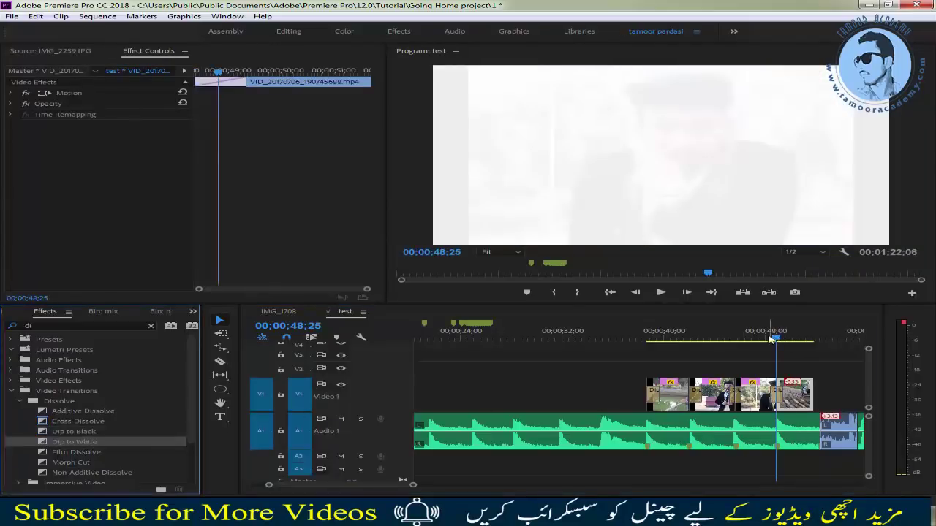
left_click(720, 338)
key("space")
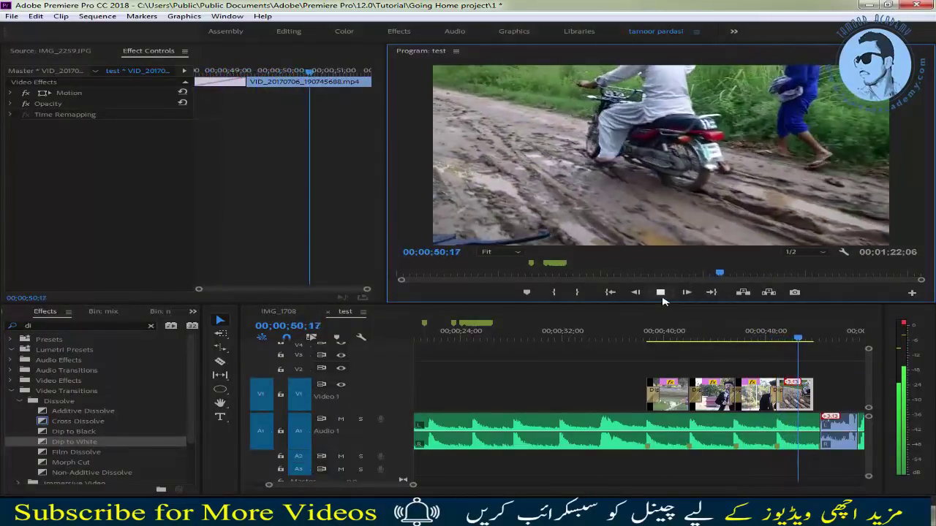
key("space")
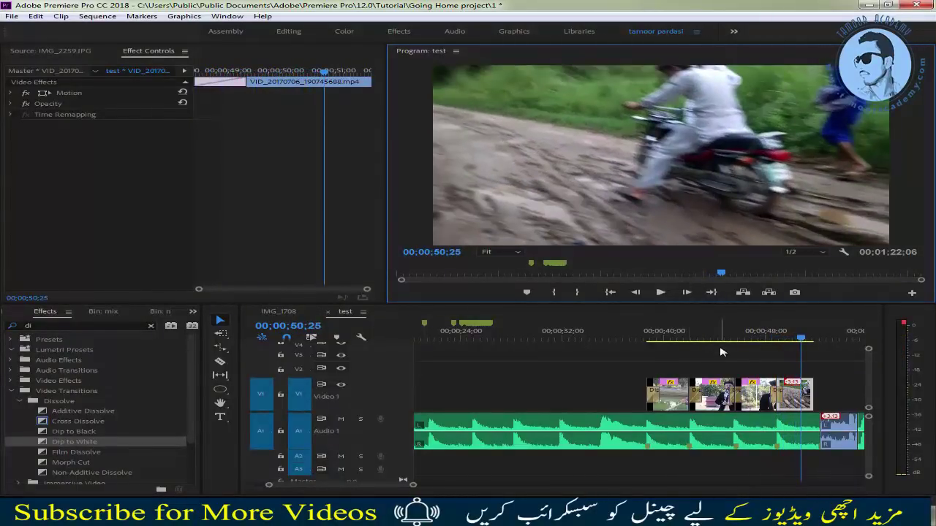
- Collapse the Dissolve and Video Transitions folders, deselect the clips, and scrub back through the photos
left_click(18, 399)
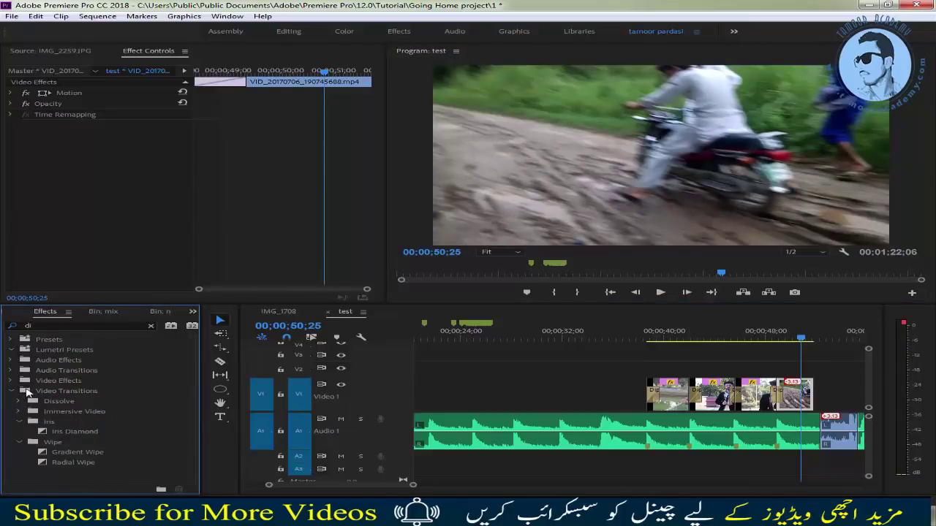
left_click(17, 392)
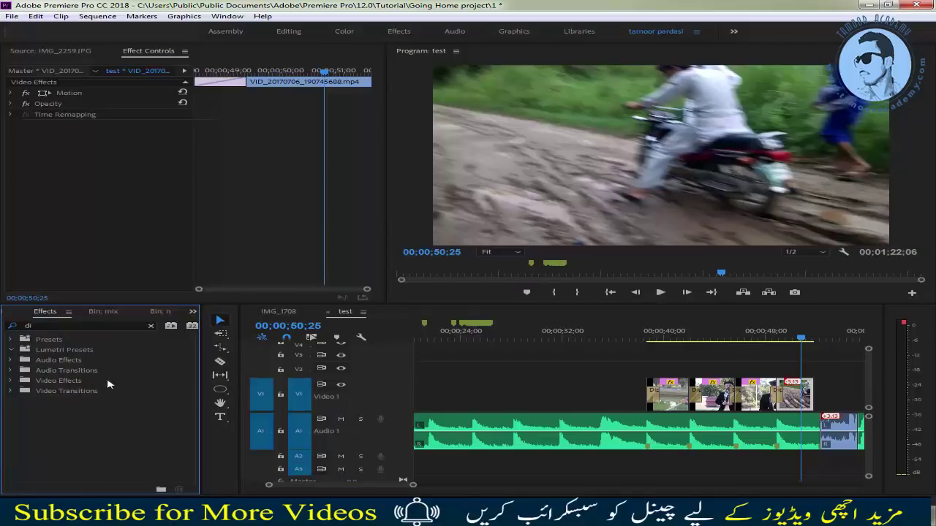
left_click(633, 343)
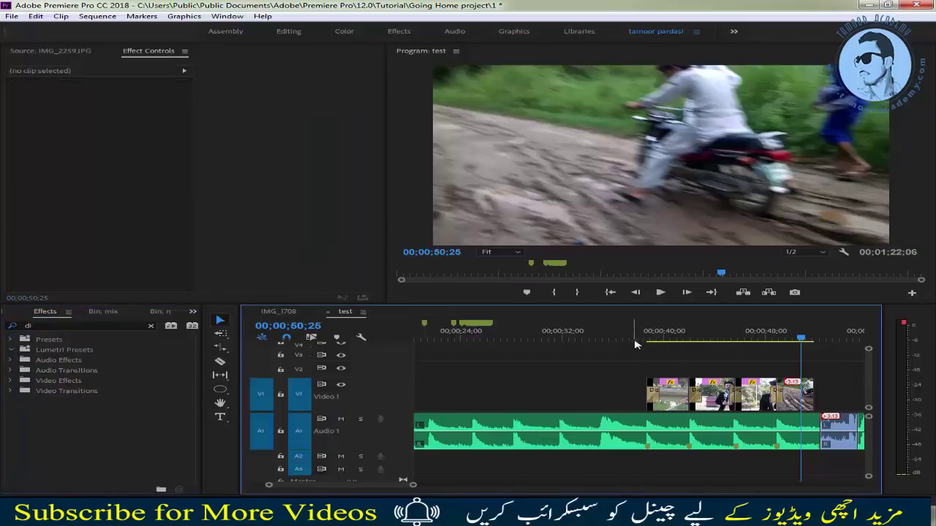
mouse_move(630, 341)
left_mouse_down()
mouse_move(698, 351)
mouse_move(591, 344)
left_mouse_up()
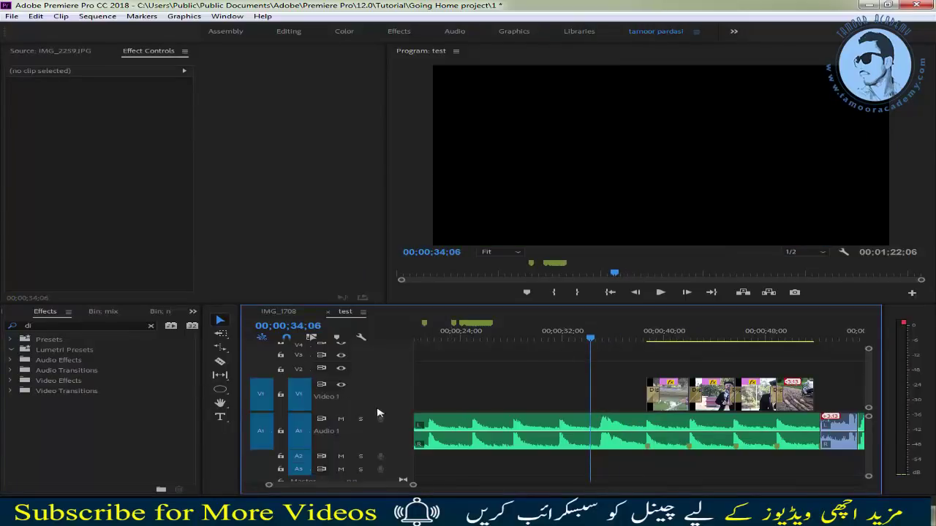
- Expand Presets and toggle the Lens Distortion Removal folder, selecting Lumetri Presets in between
left_click(12, 341)
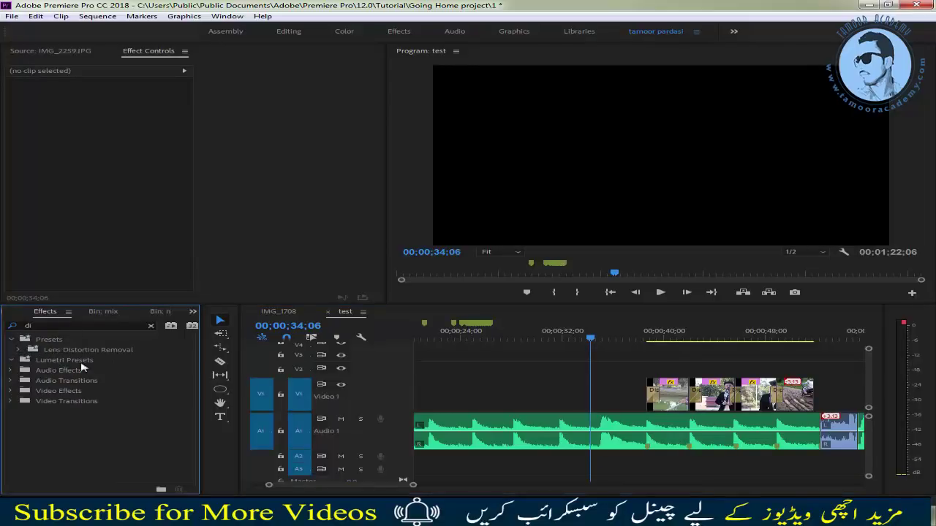
left_click(20, 350)
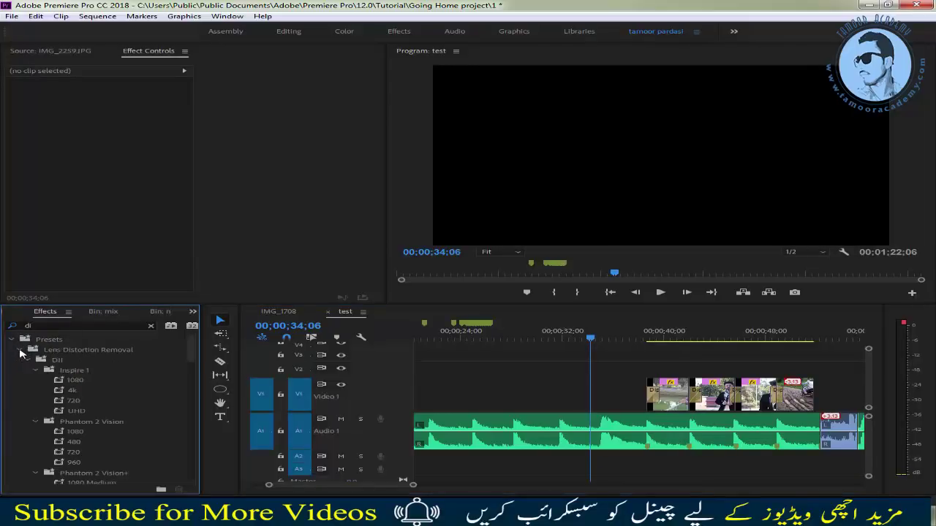
left_click(20, 351)
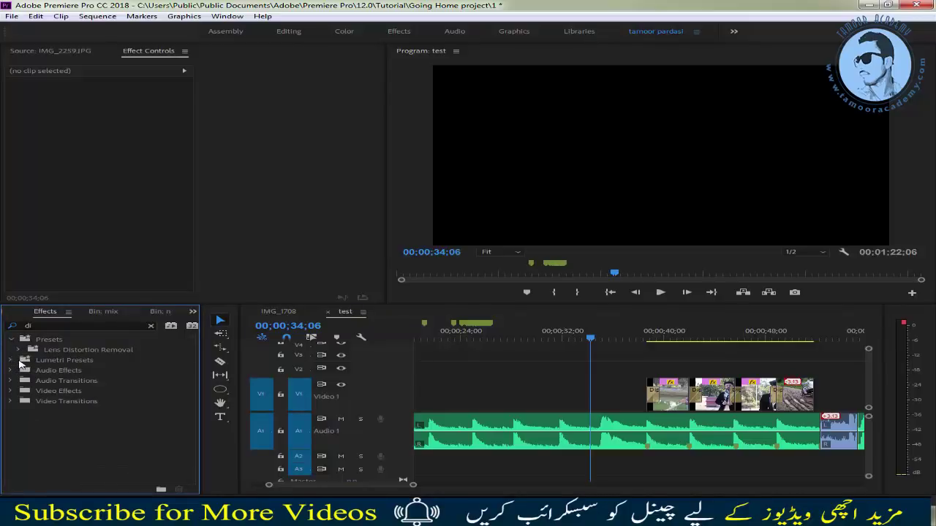
left_click(24, 360)
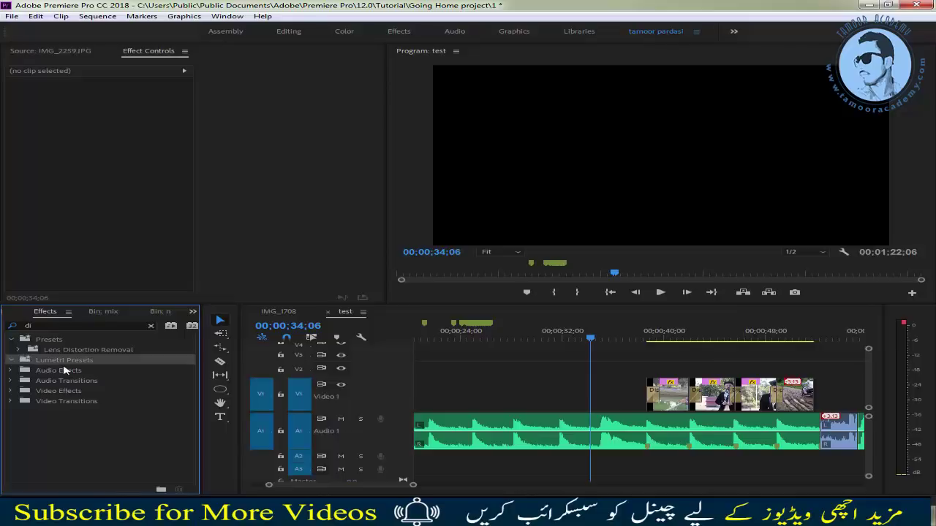
left_click(19, 350)
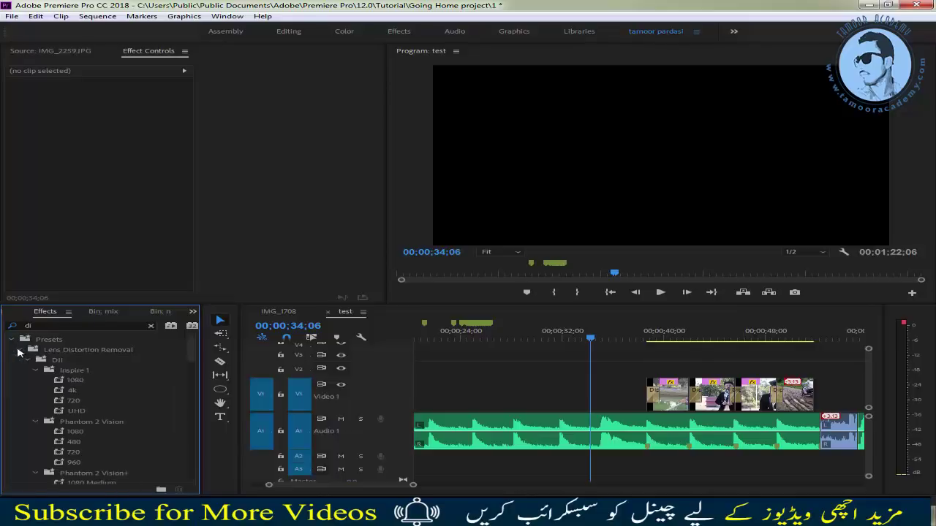
left_click(19, 350)
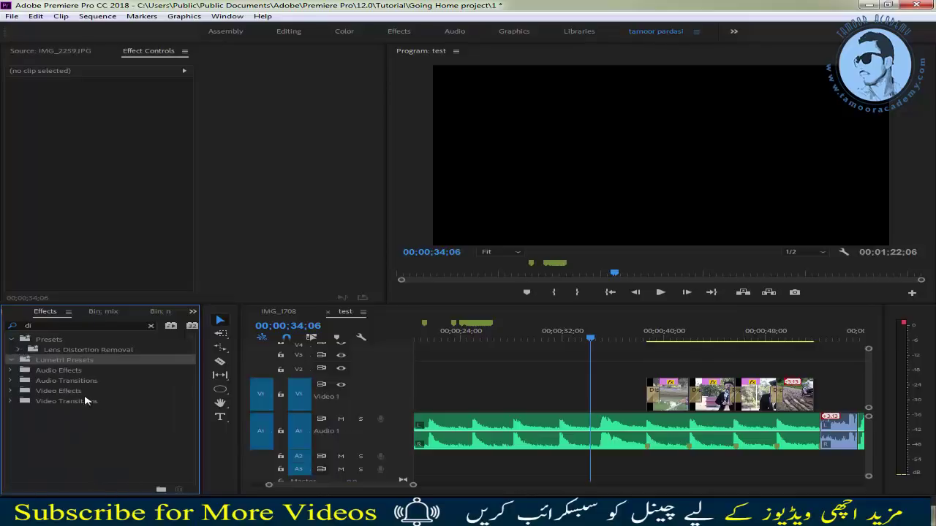
- Select the Video Effects and Audio Effects categories in the Effects panel
left_click(41, 401)
left_click(46, 391)
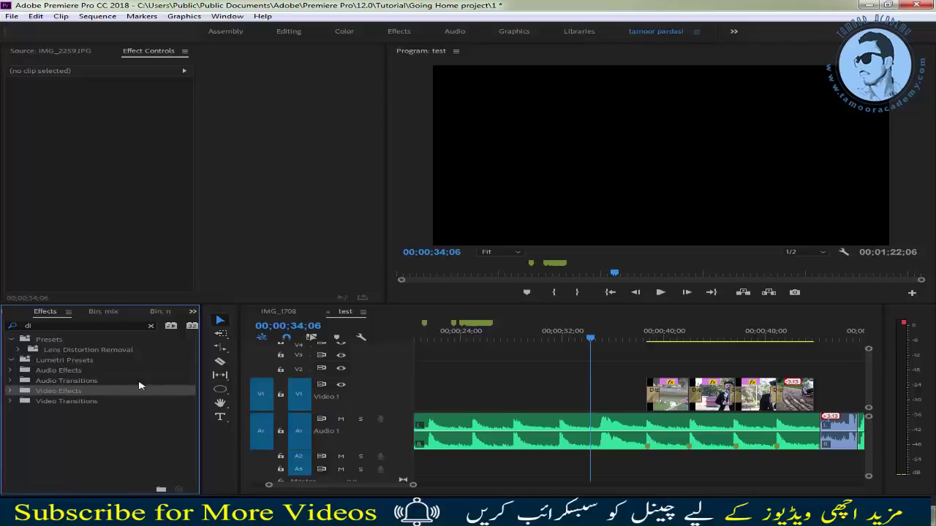
left_click(91, 380)
left_click(79, 370)
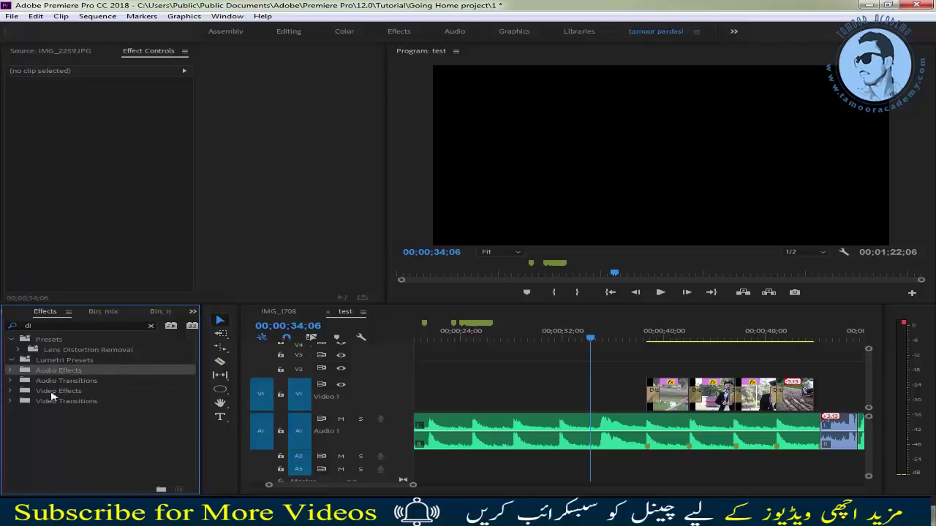